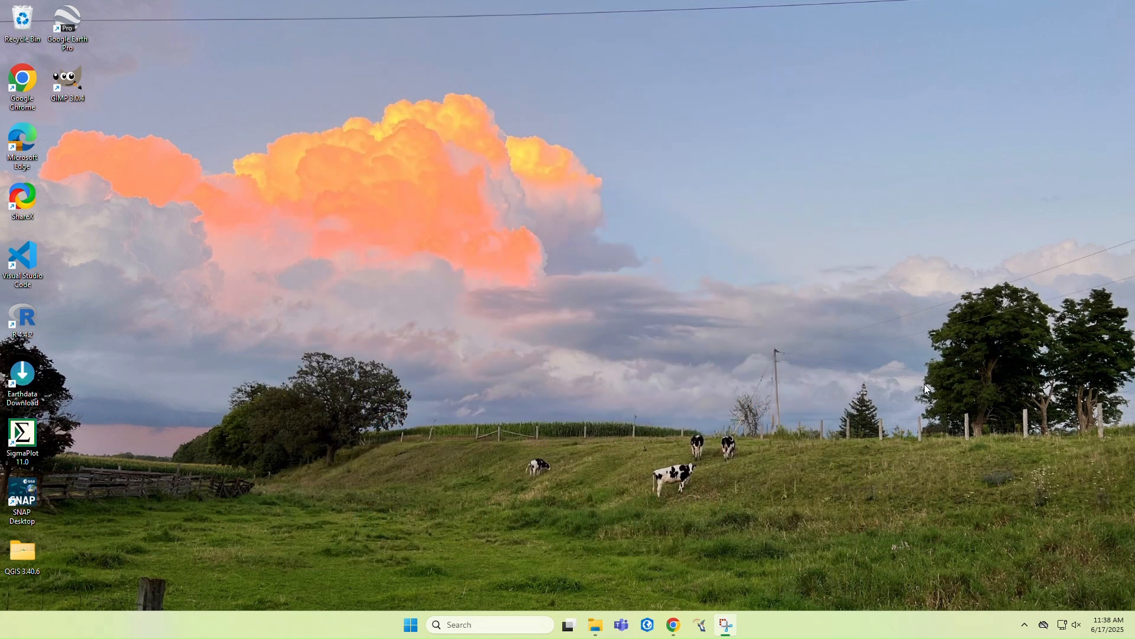
Switch to Chrome and open the PolSARpro download page from the STEP site's Download section
click(673, 624)
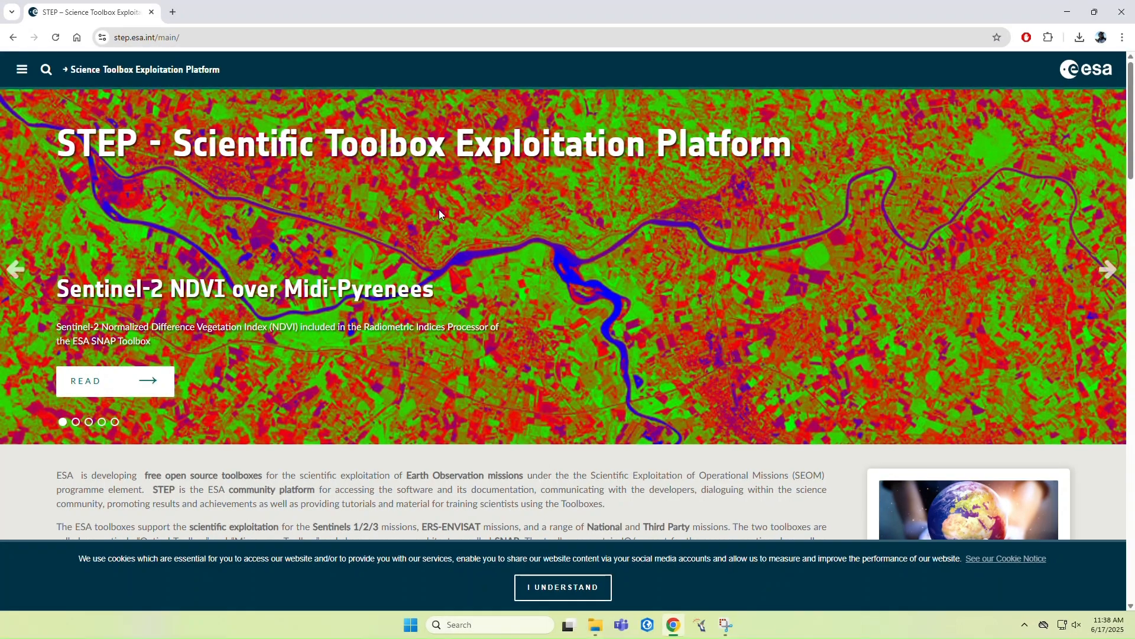
scroll(379, 177, down, 2)
scroll(379, 173, down, 5)
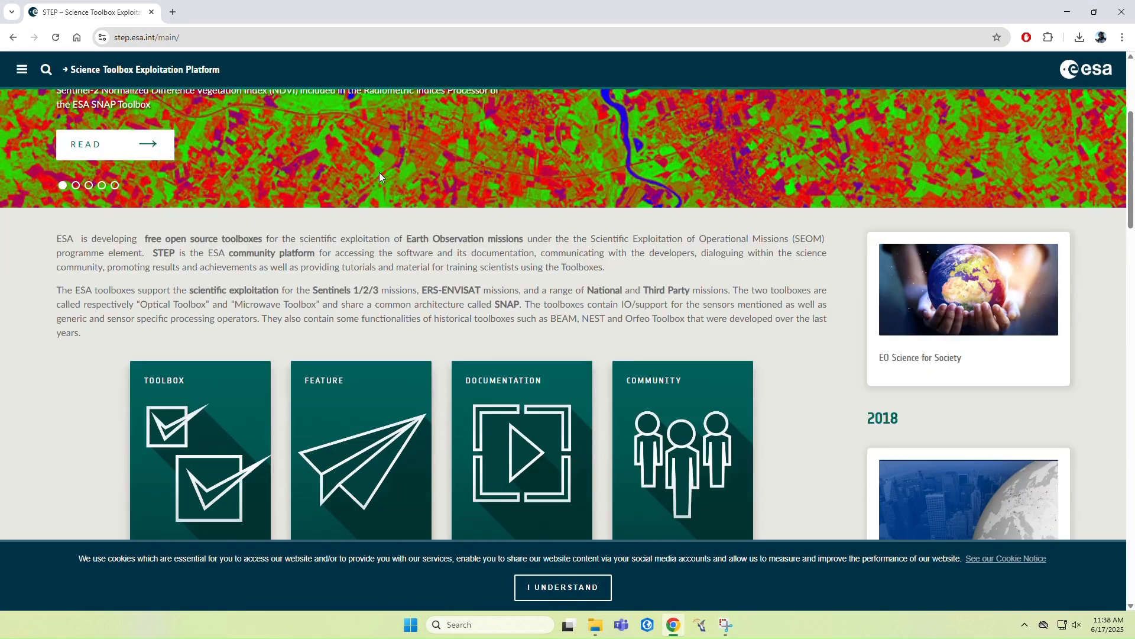
click(339, 491)
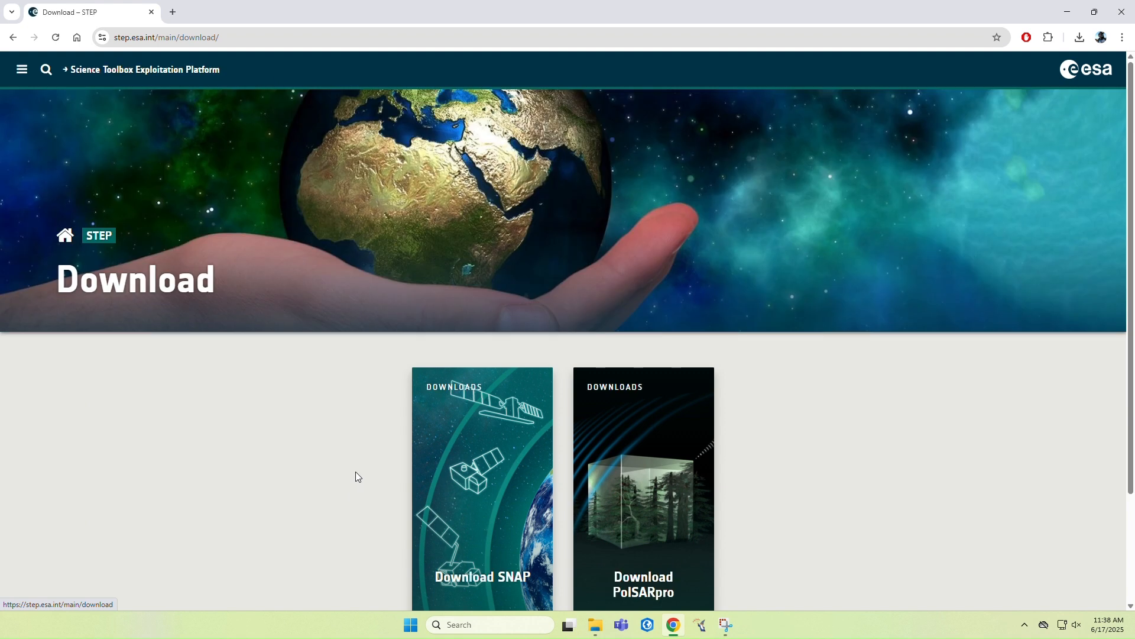
scroll(481, 297, down, 2)
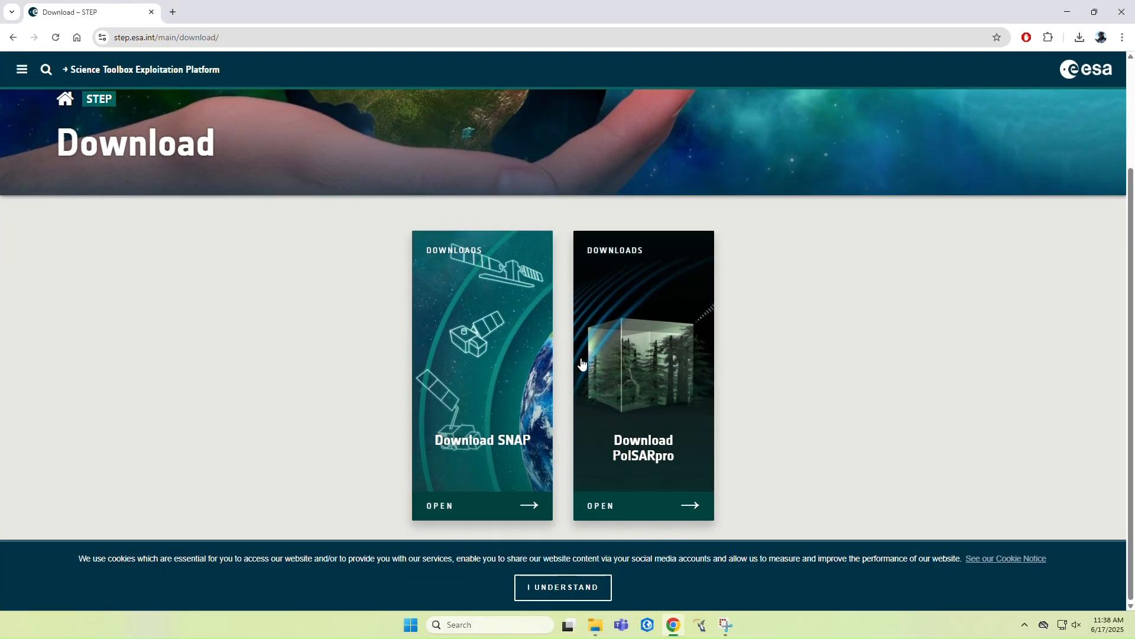
click(665, 434)
Follow the PolSARpro v6.0 (Biomass Edition) download link to the IETR website
scroll(683, 379, down, 3)
scroll(683, 384, down, 1)
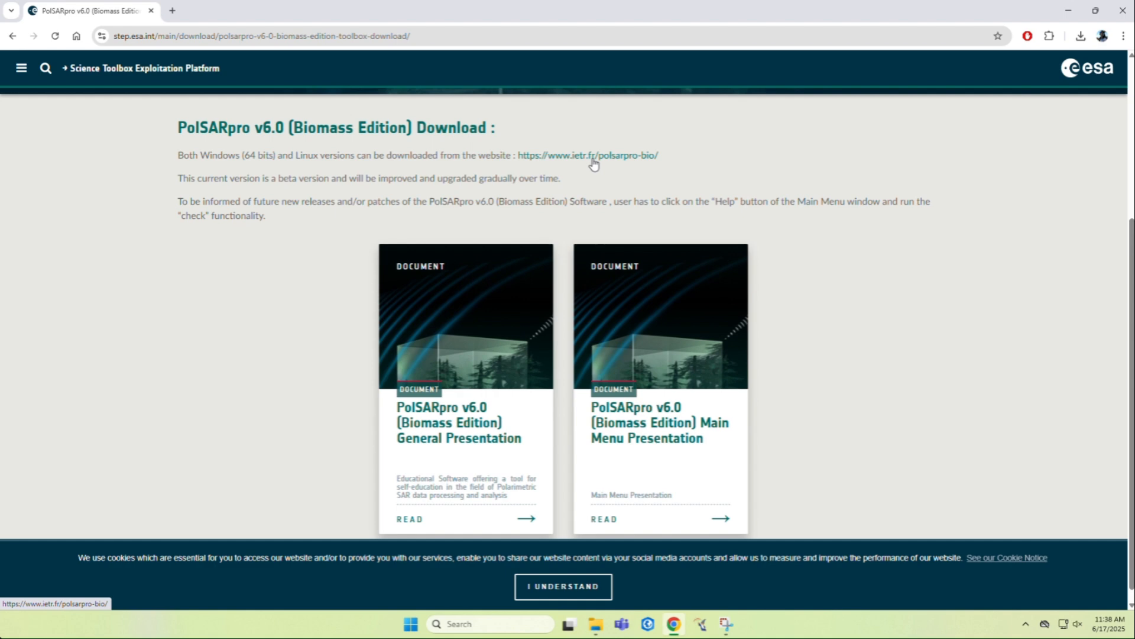
click(592, 161)
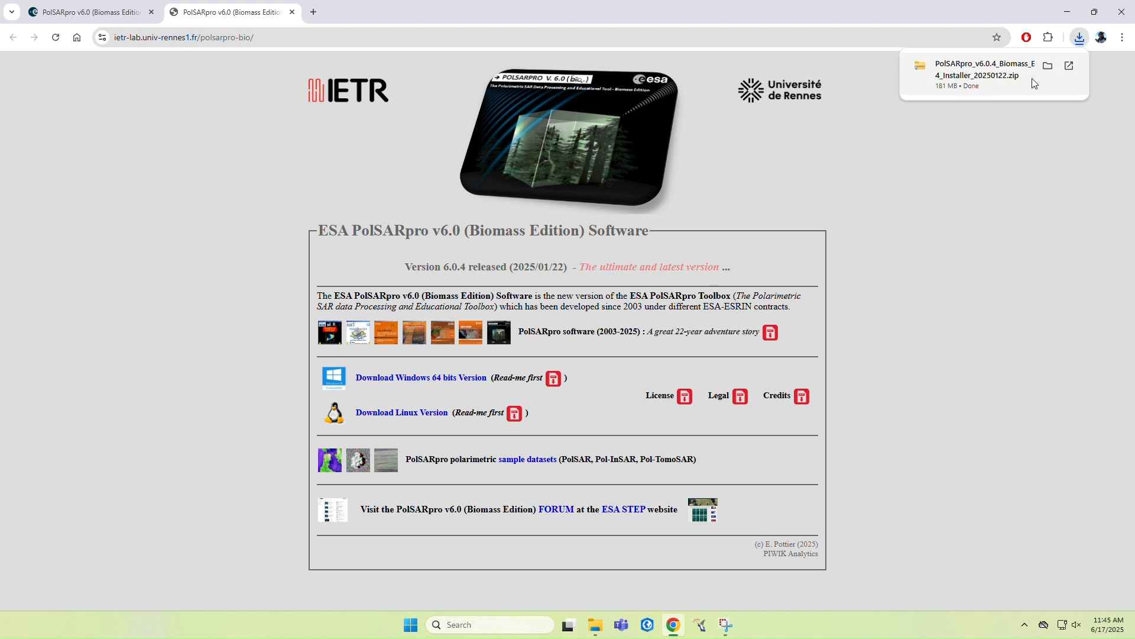
Extract the downloaded PolSARpro v6.0.4 installer zip to the default folder inside Downloads
click(992, 82)
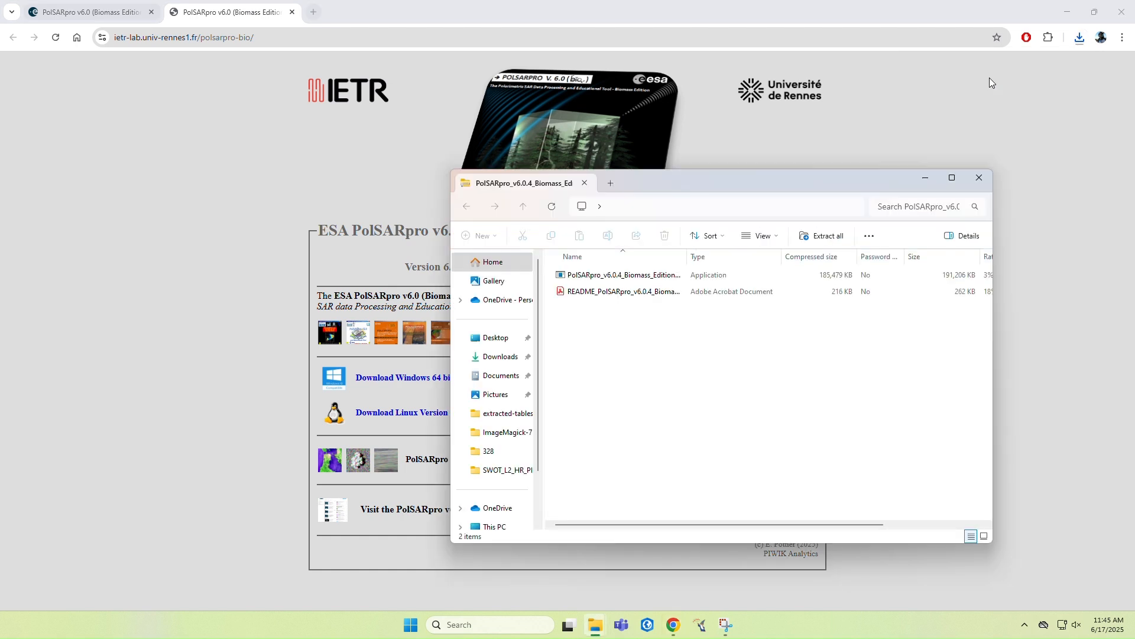
drag(839, 186, 704, 147)
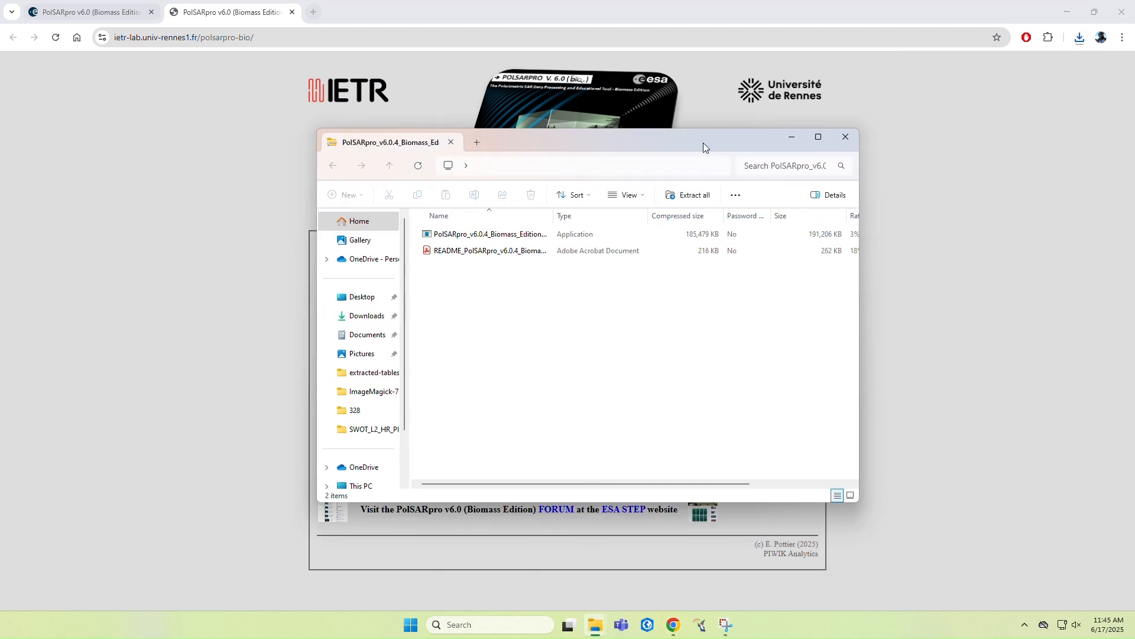
click(365, 317)
right_click(489, 254)
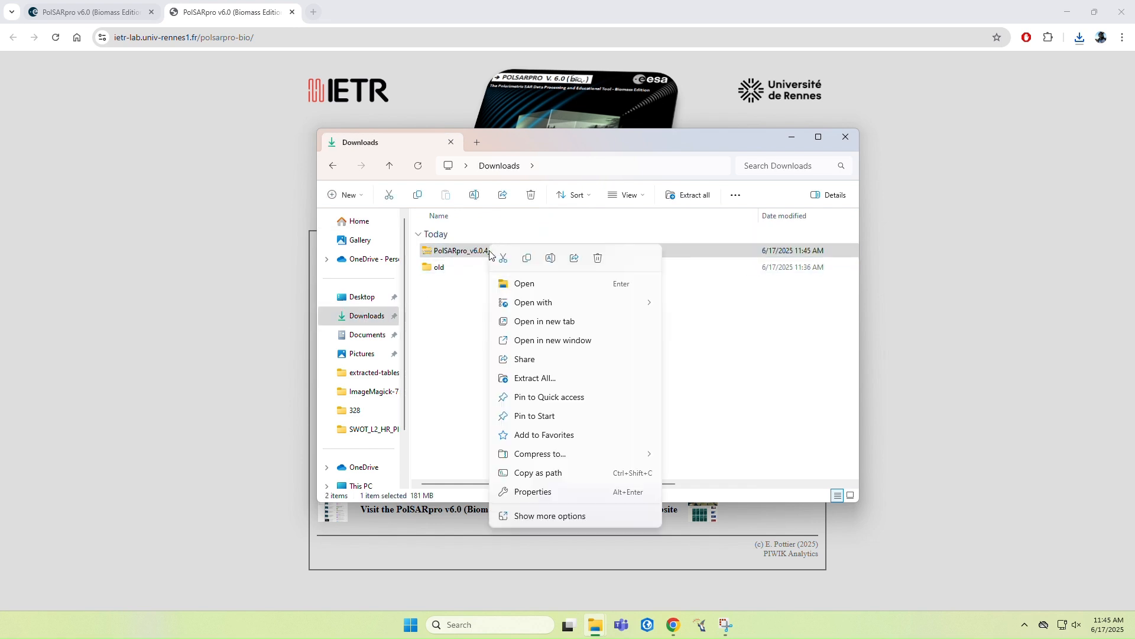
click(597, 378)
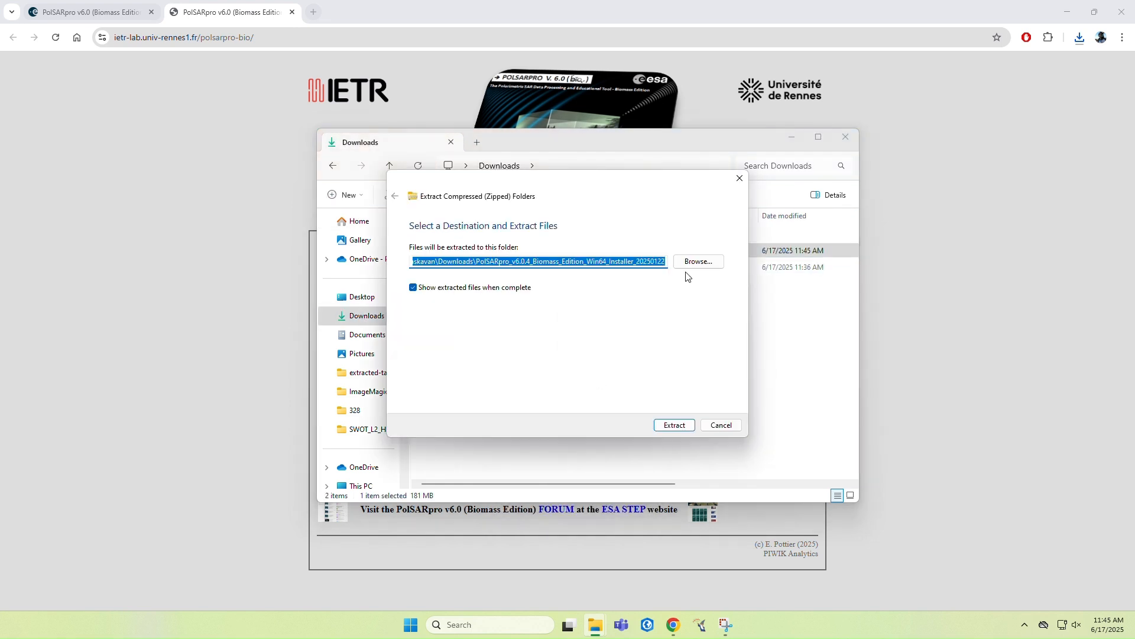
click(665, 424)
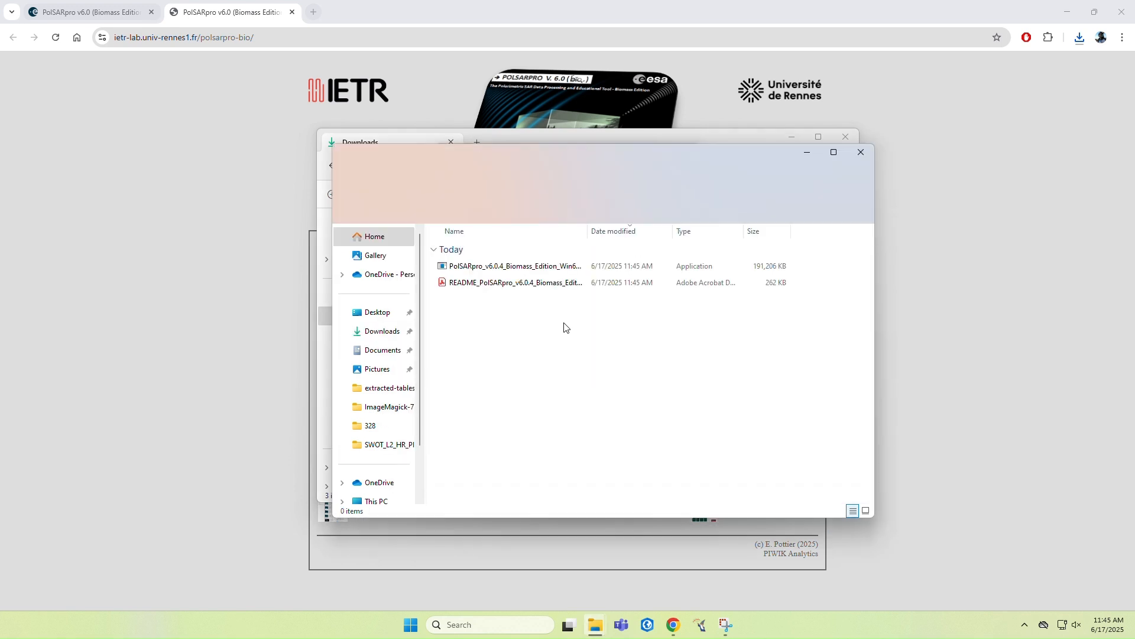
Start the PolSARpro v6.0.4 setup in English and accept its license agreement
click(679, 417)
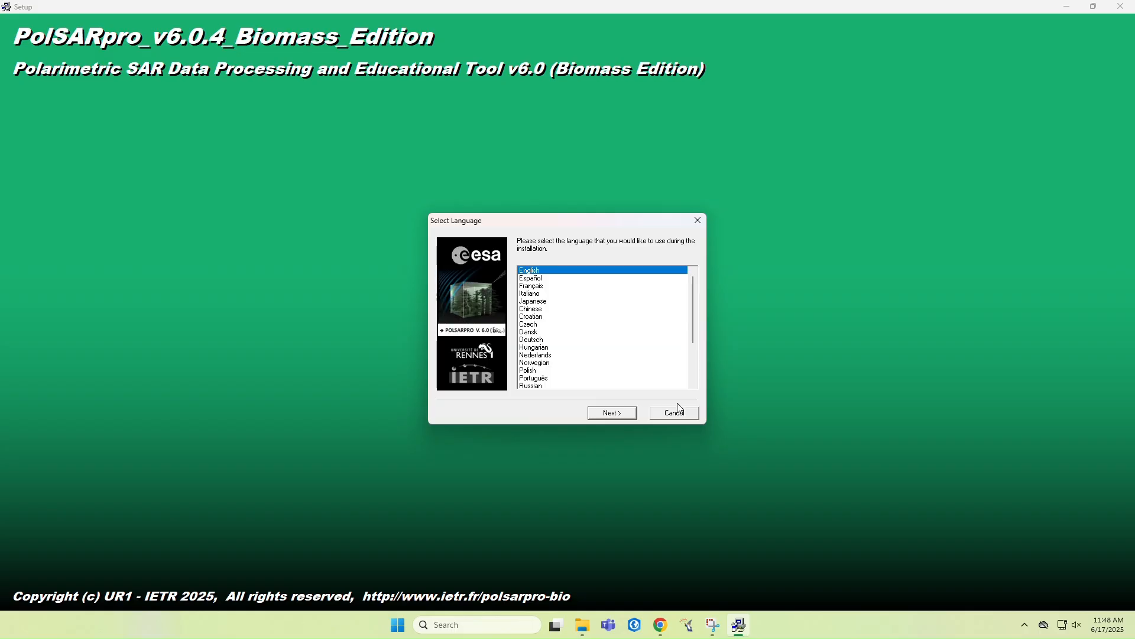
click(619, 410)
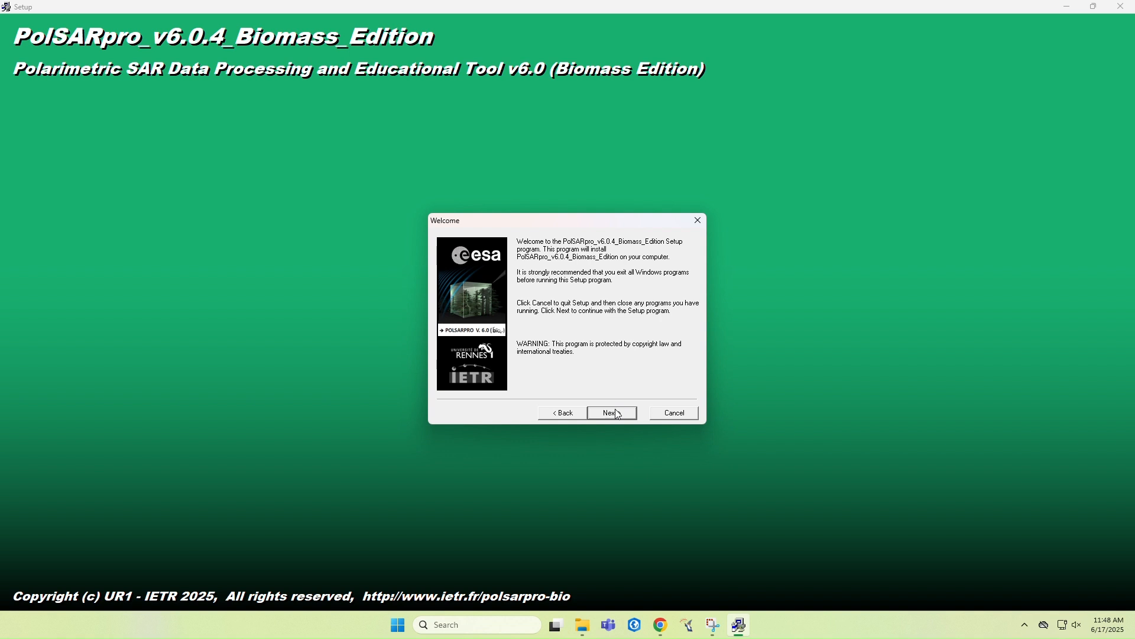
click(619, 414)
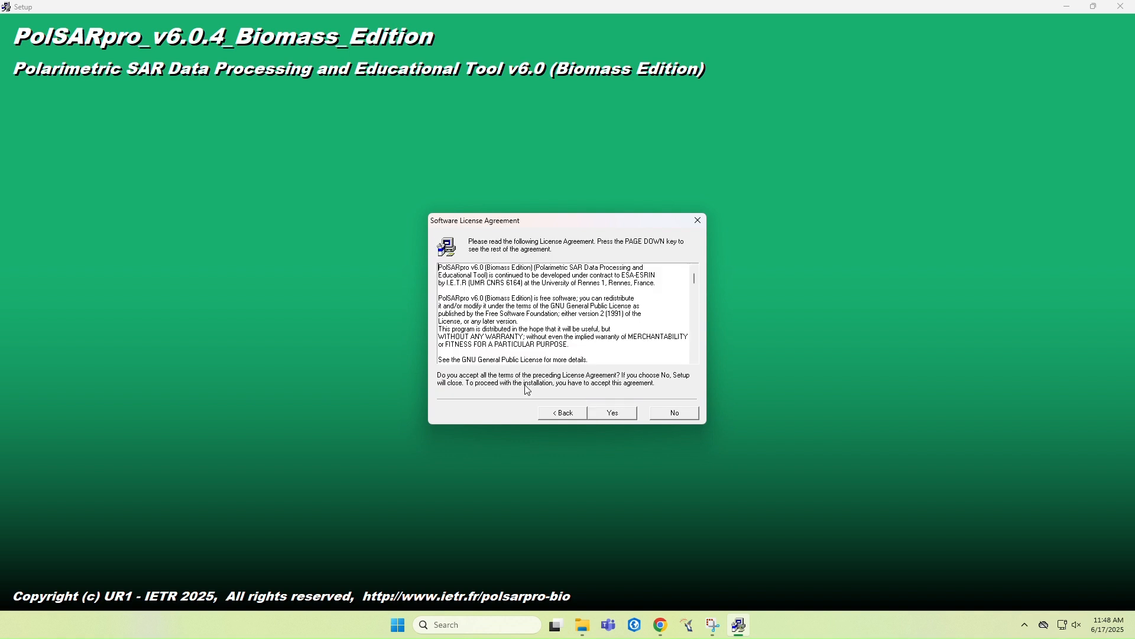
click(624, 414)
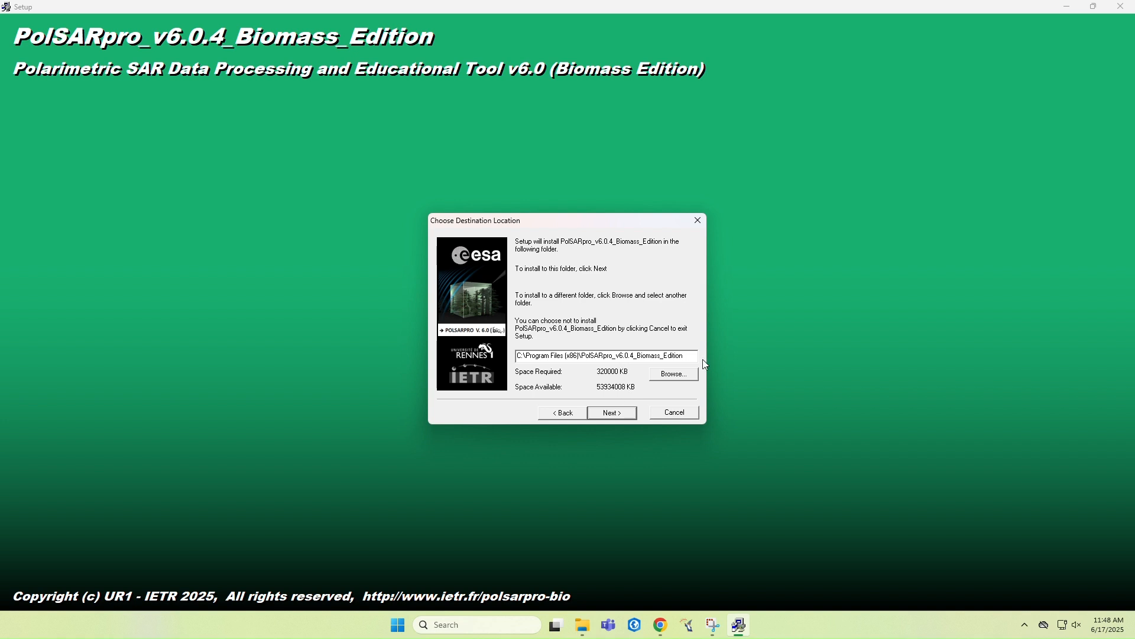
Install PolSARpro with the default destination and program folder, including a desktop icon
click(624, 415)
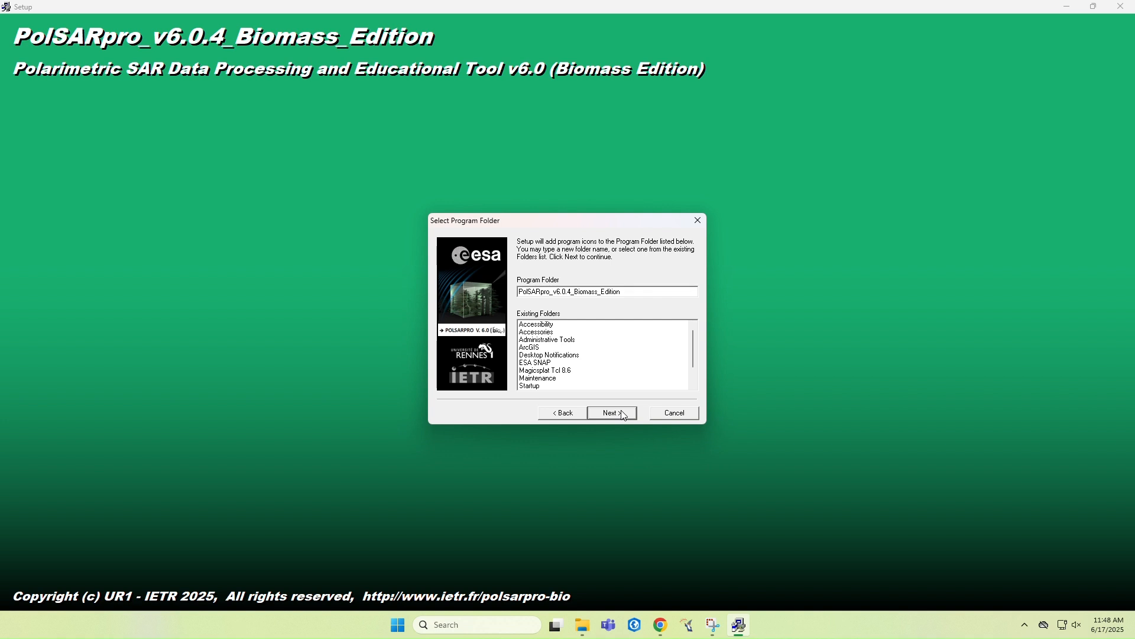
click(624, 414)
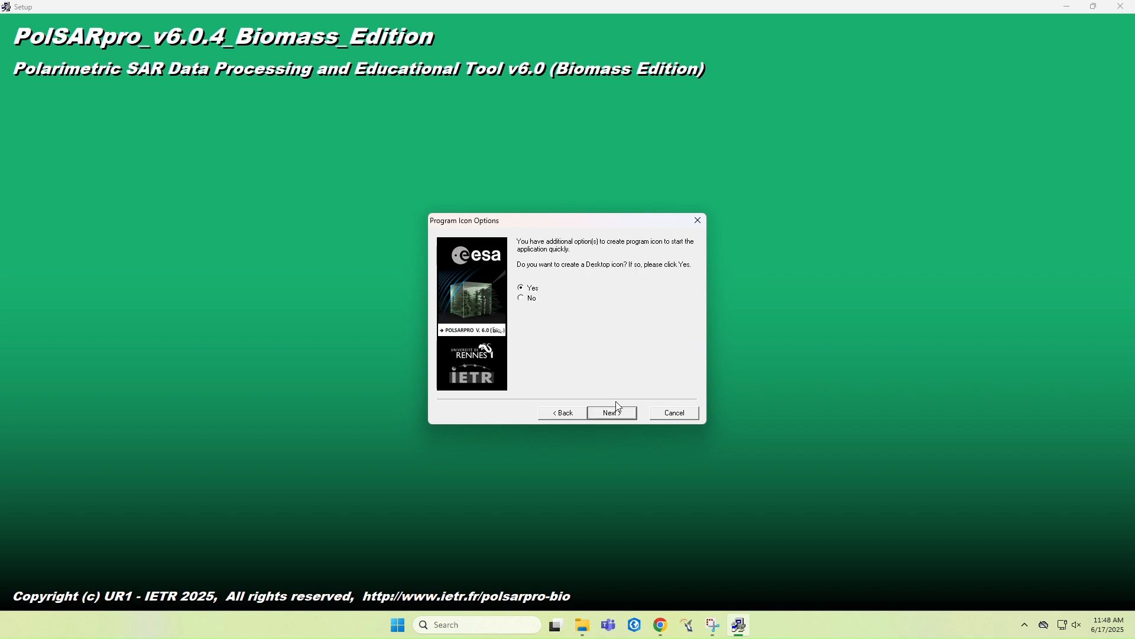
click(621, 419)
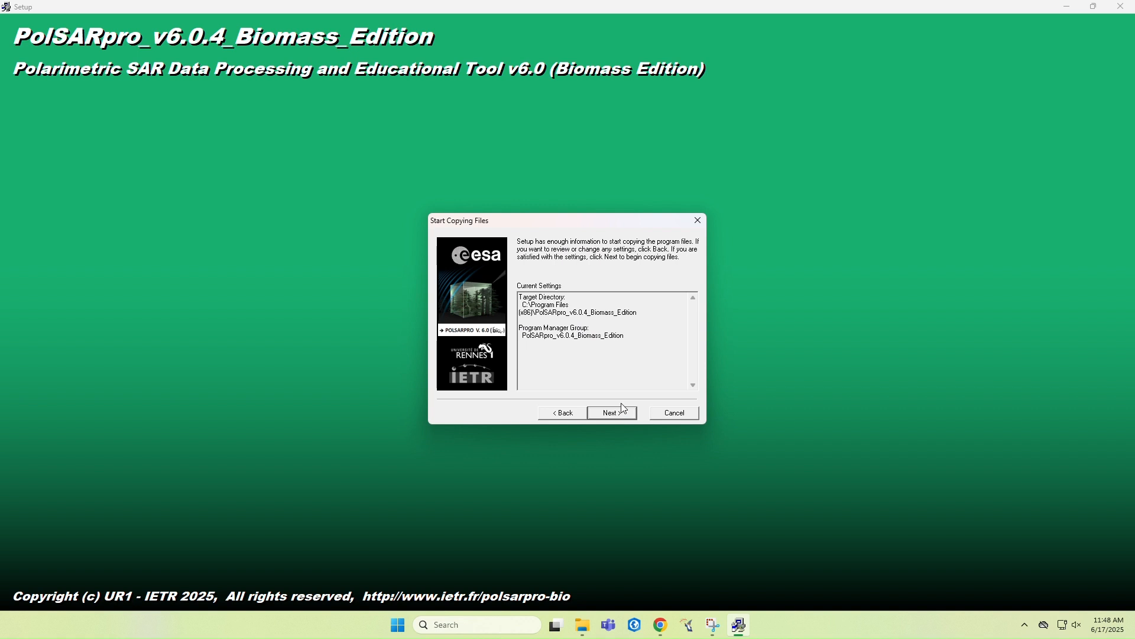
click(624, 414)
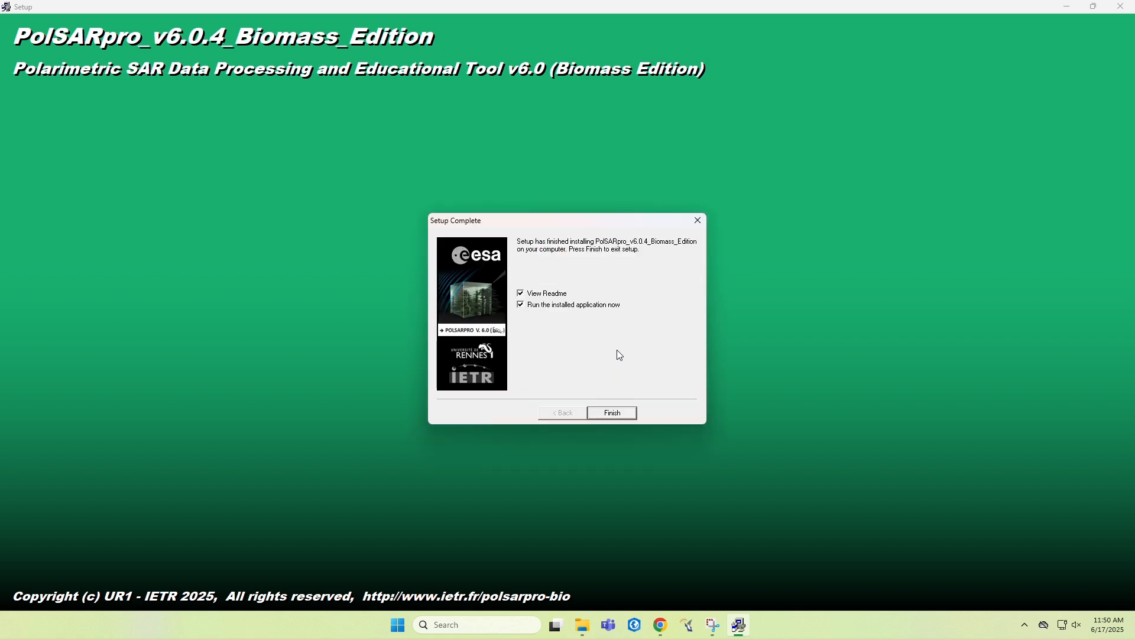
Finish and close the PolSARpro setup, and minimize File Explorer and Chrome to show the desktop
click(615, 413)
click(563, 406)
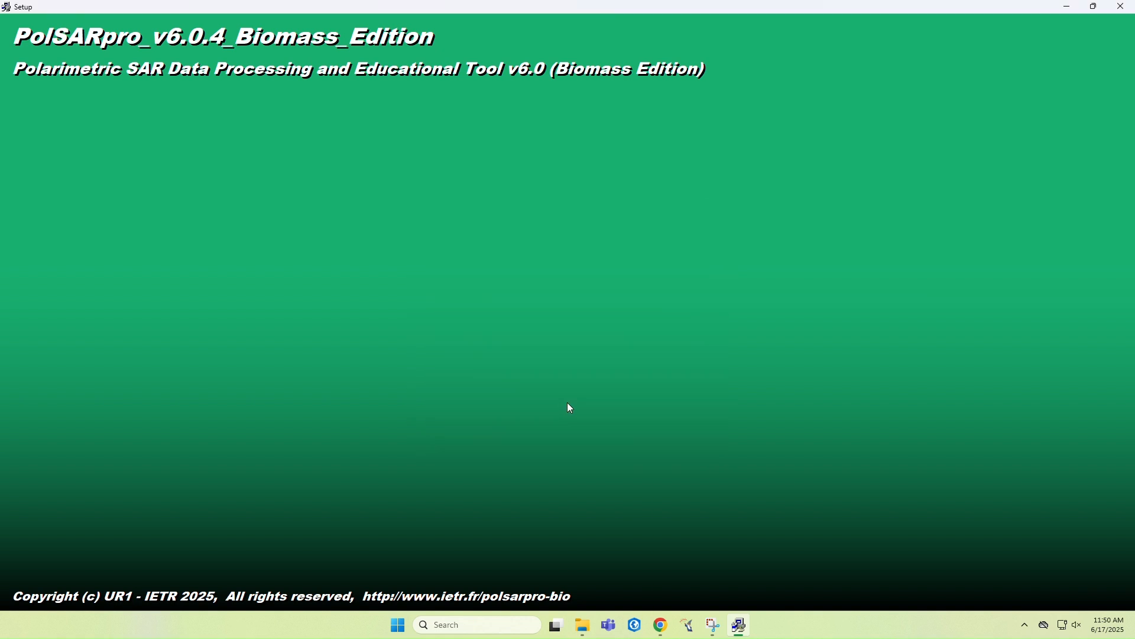
click(1119, 8)
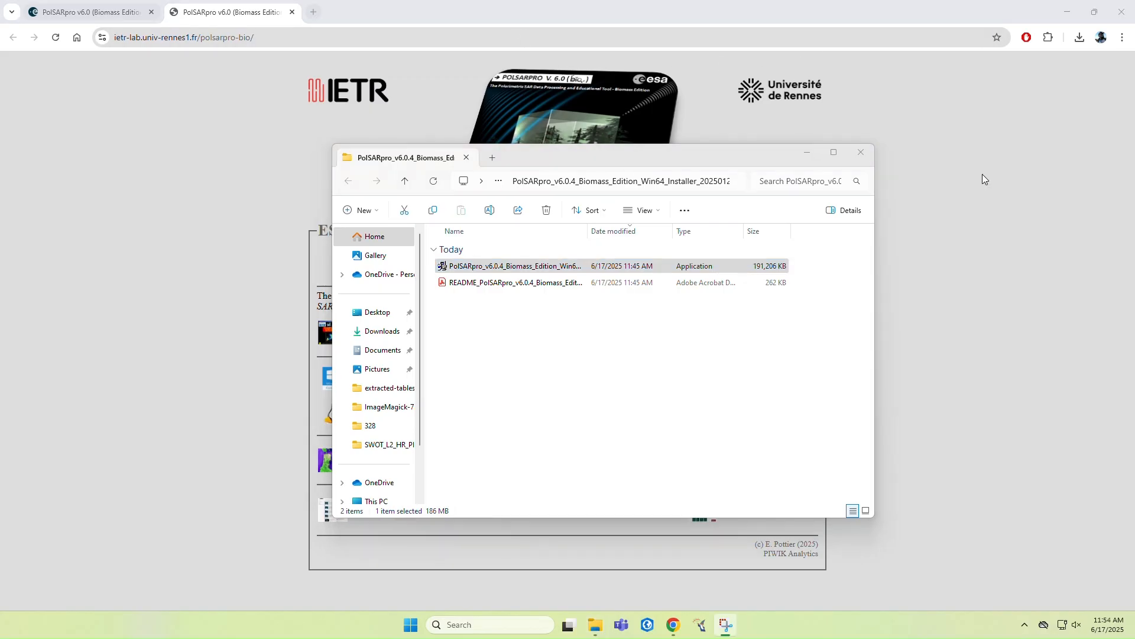
click(808, 152)
click(1068, 13)
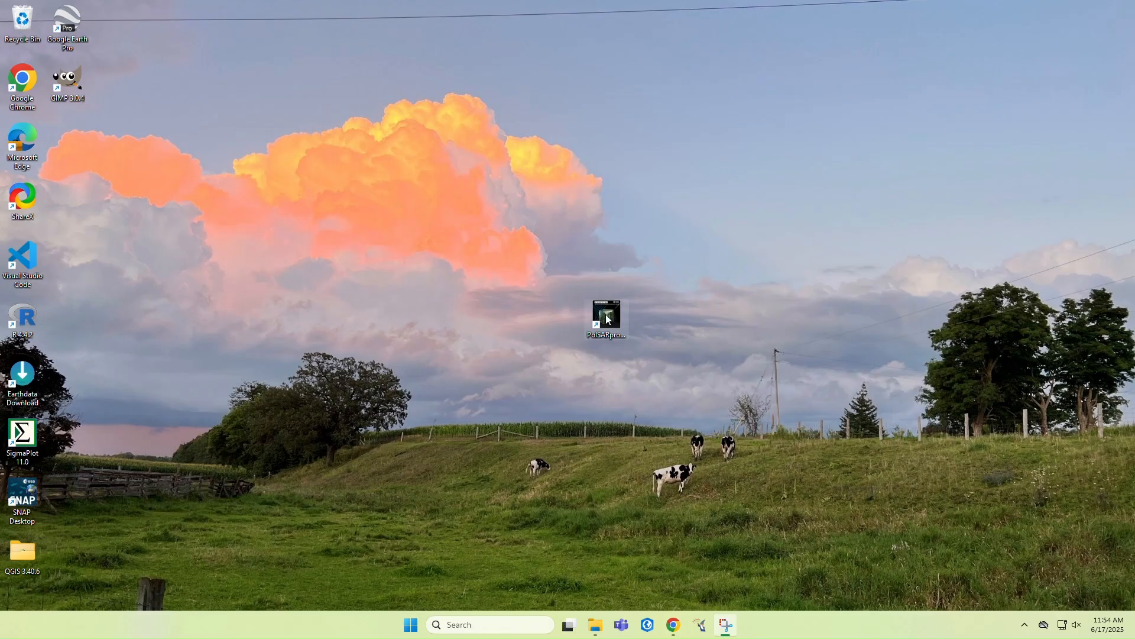
click(608, 319)
double_click(608, 319)
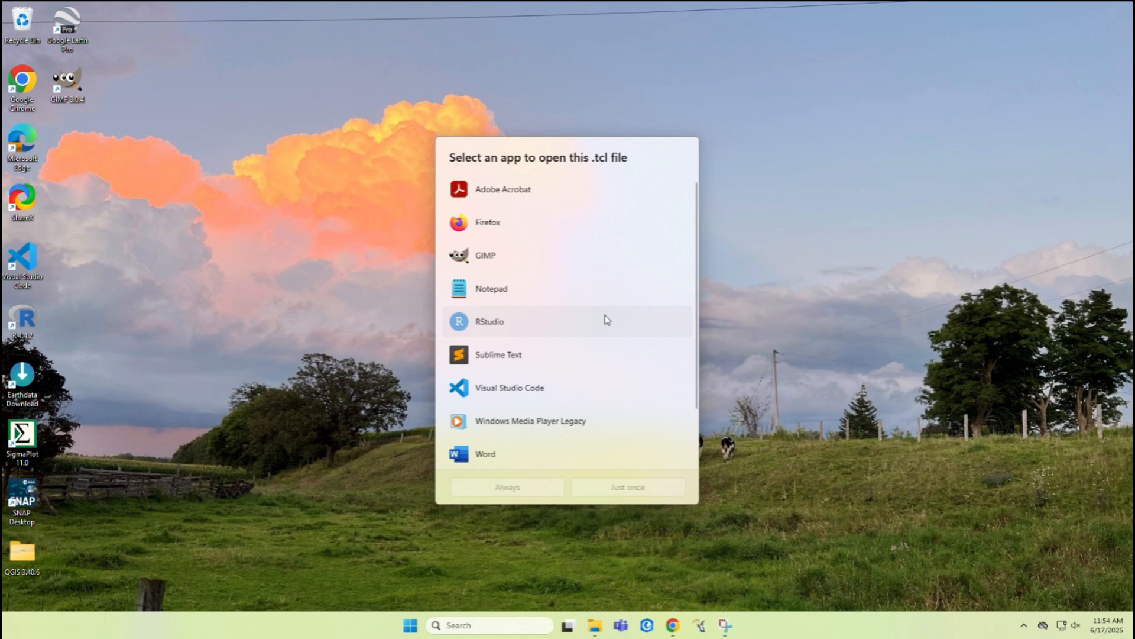
key(Escape)
Search Windows for "tcl" and open the file location of the Tcl command shell
click(491, 625)
text(t)
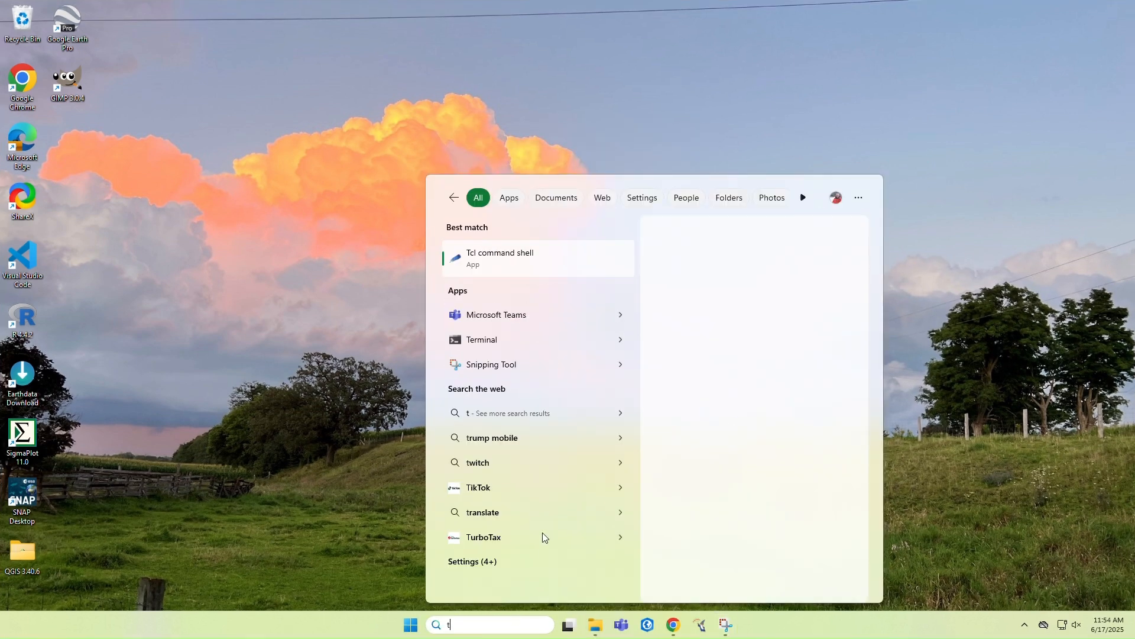
text(cl)
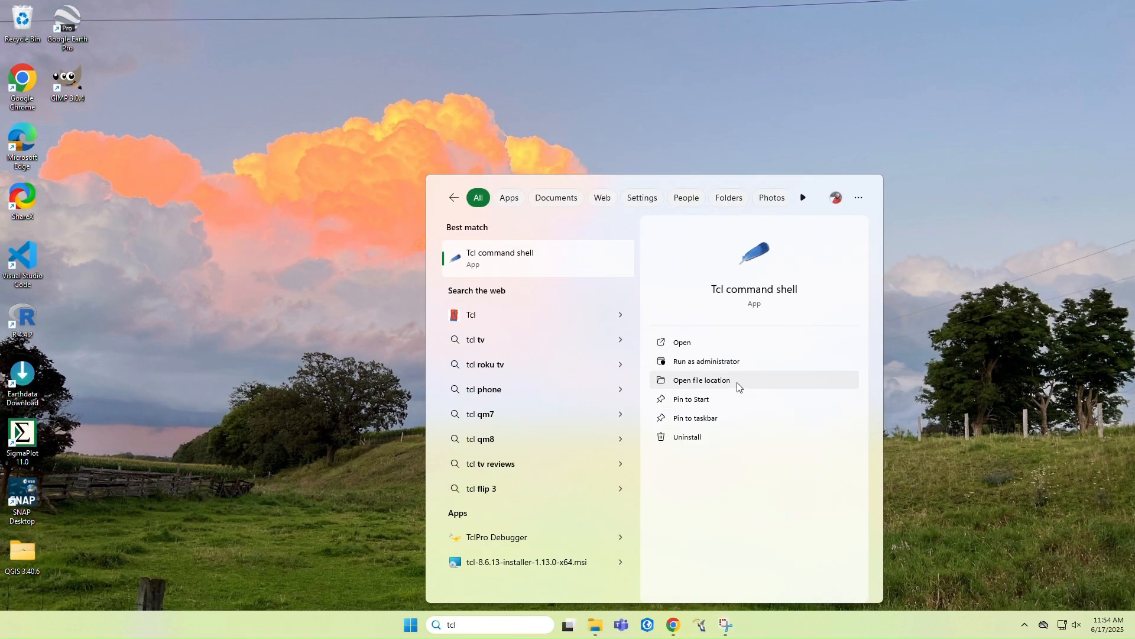
click(738, 387)
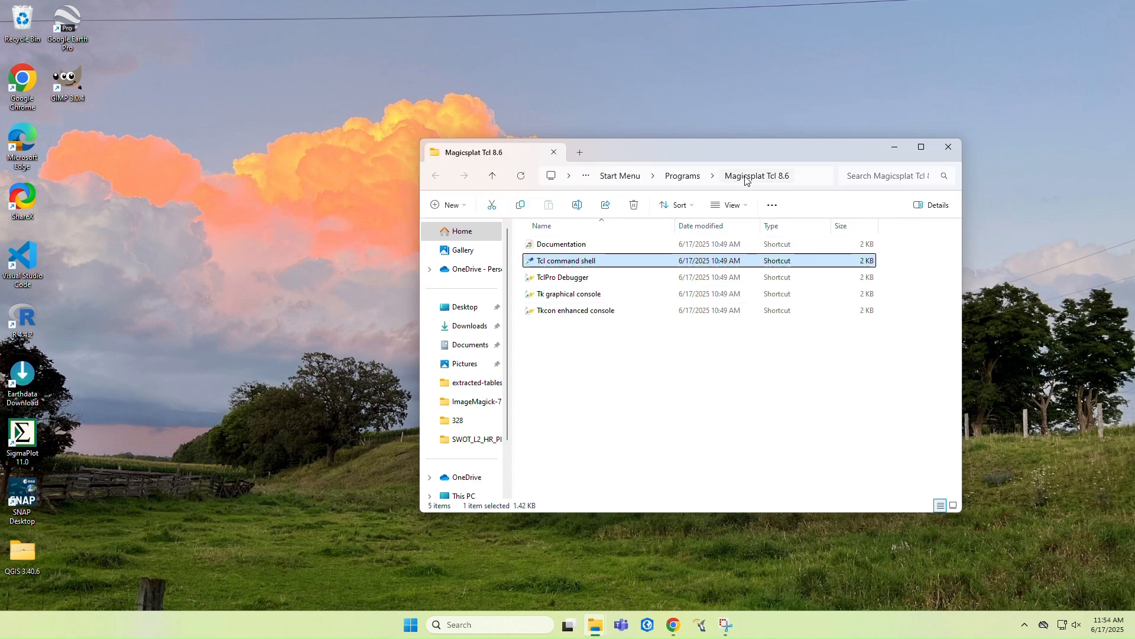
Copy the full path of the Magicsplat Tcl 8.6 folder and minimize File Explorer
click(793, 178)
key(ctrl+c)
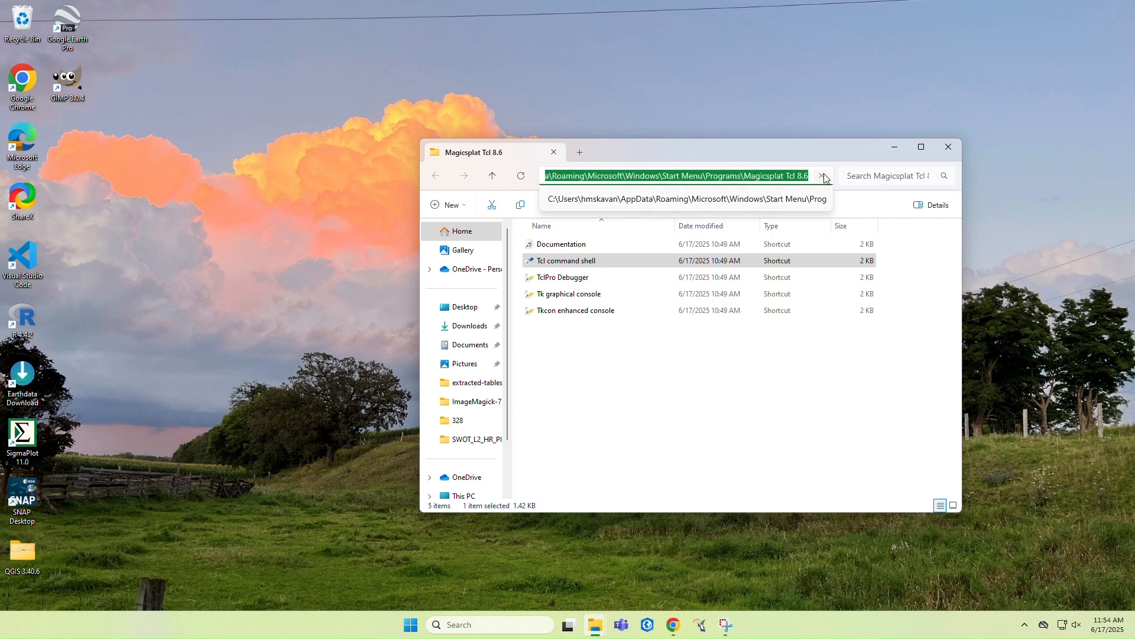
right_click(791, 177)
click(841, 208)
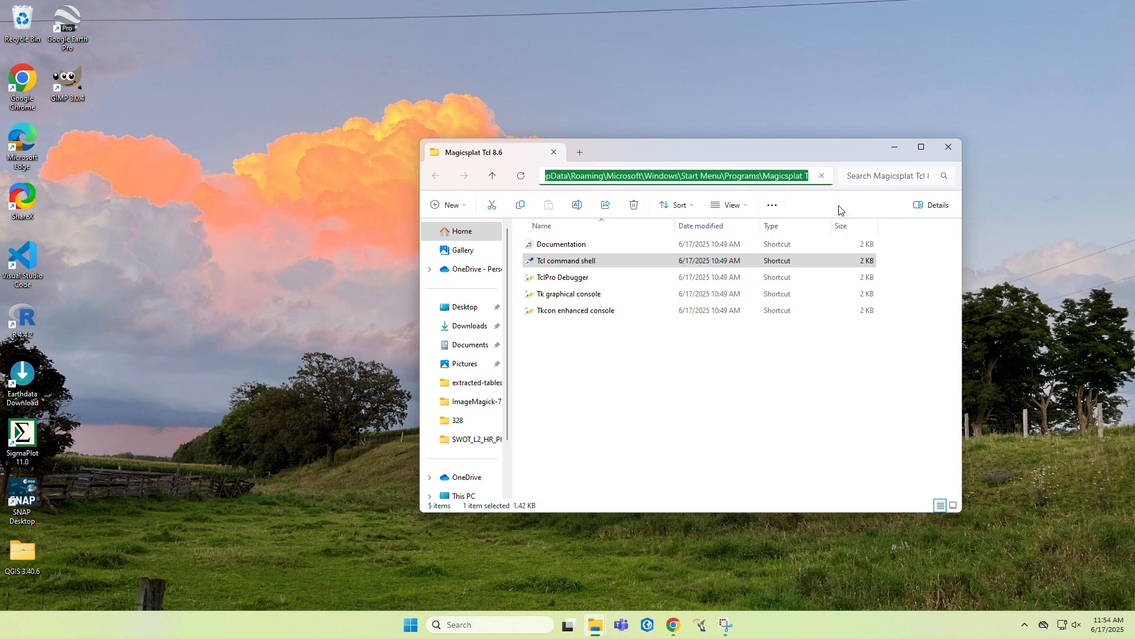
click(894, 152)
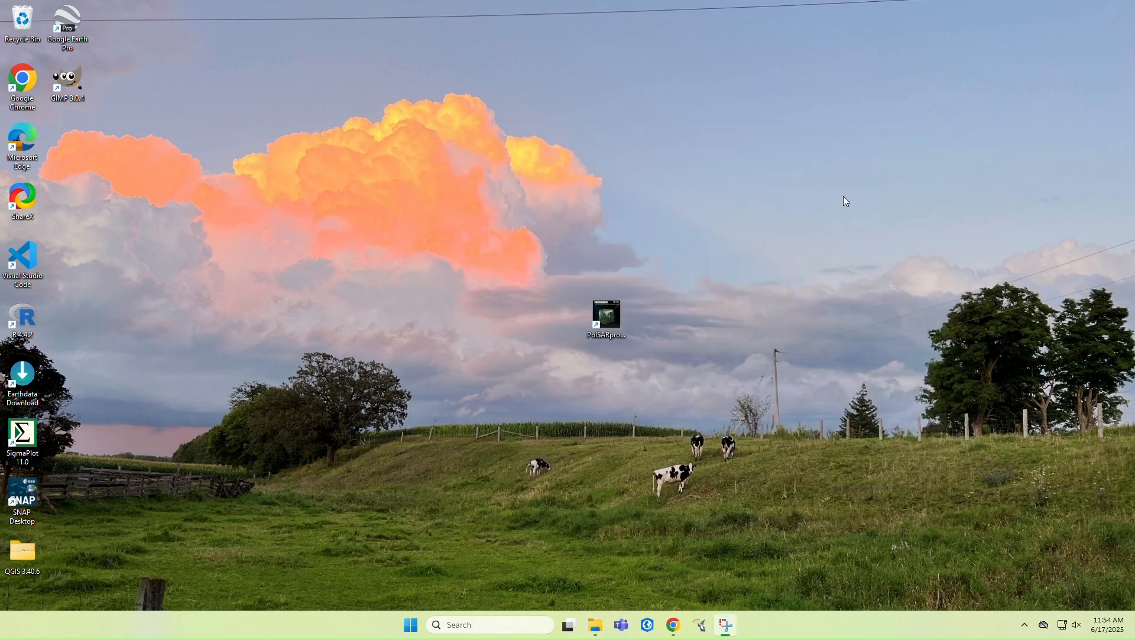
Open the PolSARpro desktop shortcut and choose to browse the PC for an app to open the .tcl file
click(608, 319)
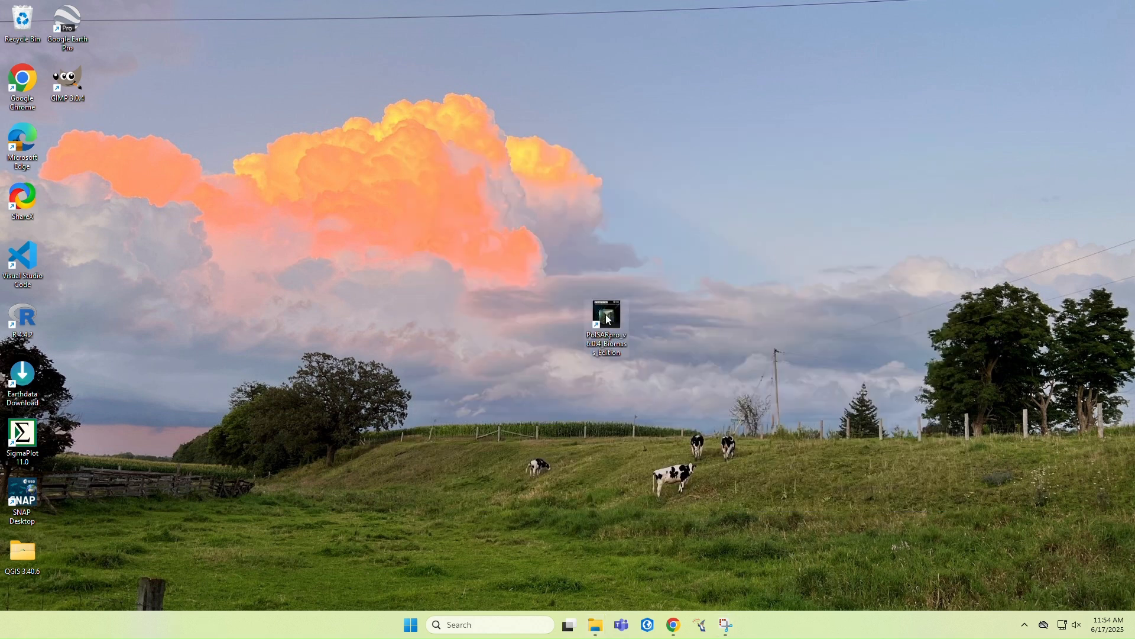
double_click(609, 318)
scroll(595, 302, down, 2)
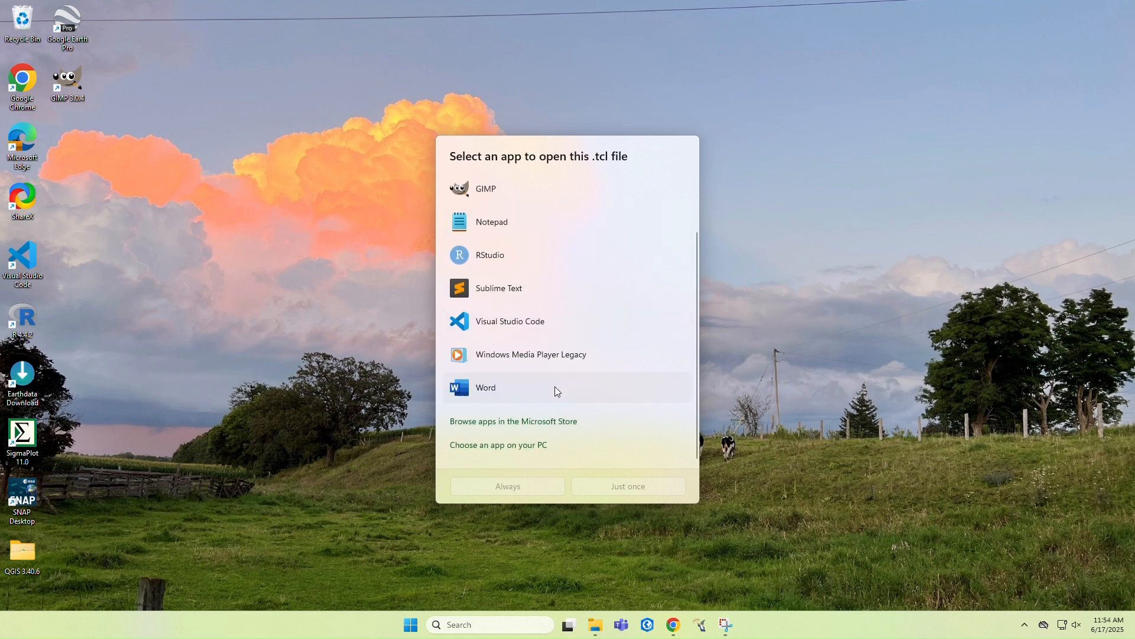
click(530, 447)
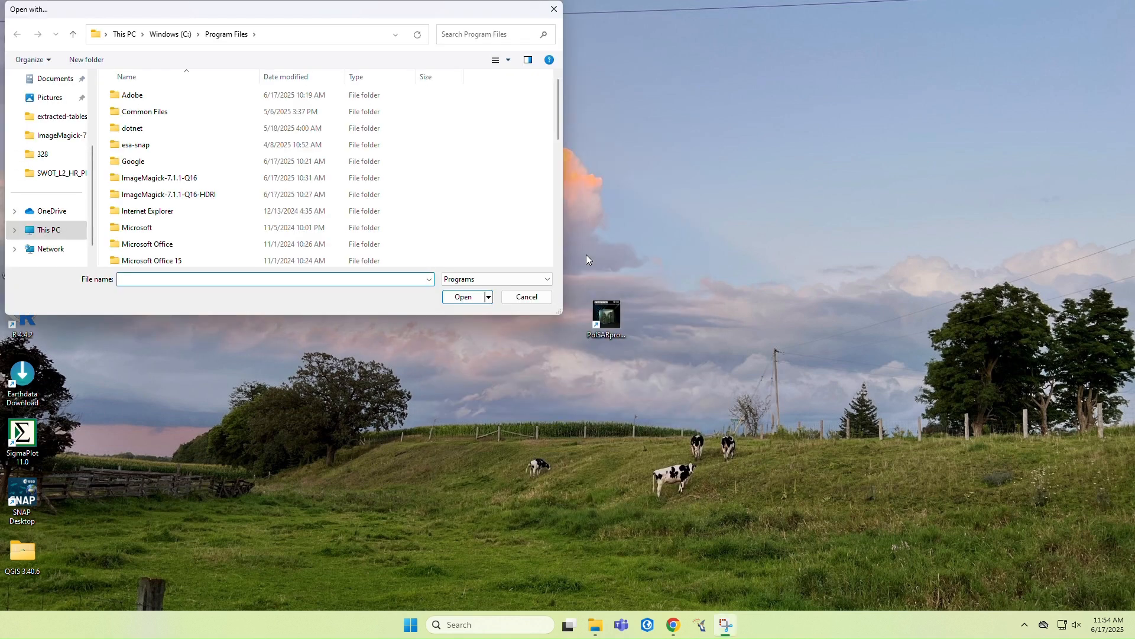
Paste the copied path to go to the Magicsplat Tcl 8.6 folder in the Open with dialog
click(320, 35)
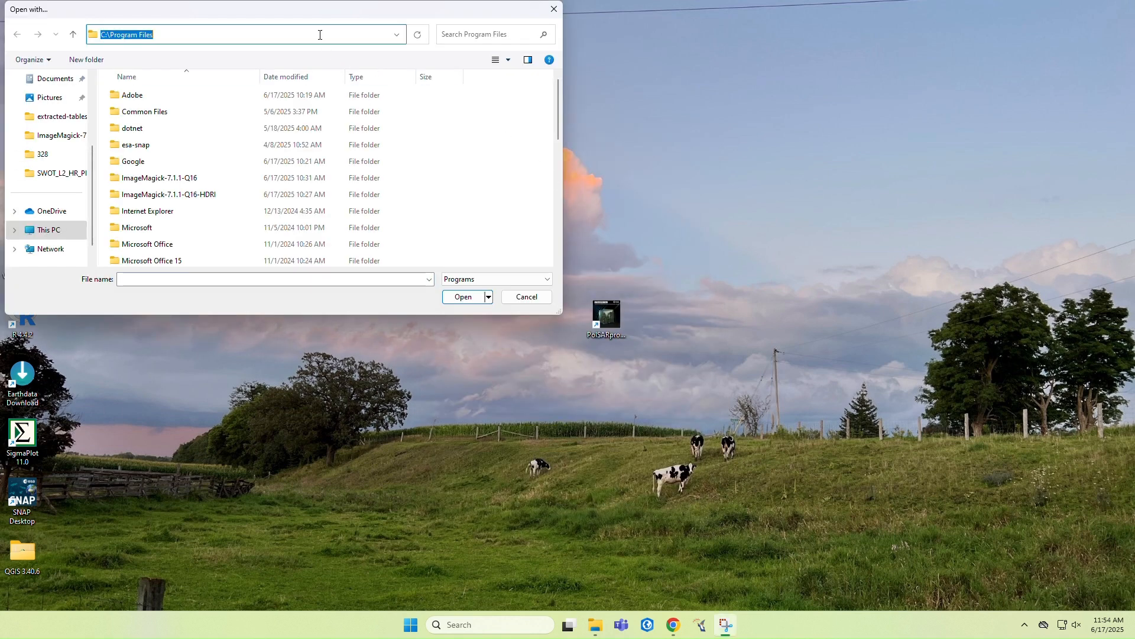
key(BackSpace)
right_click(320, 35)
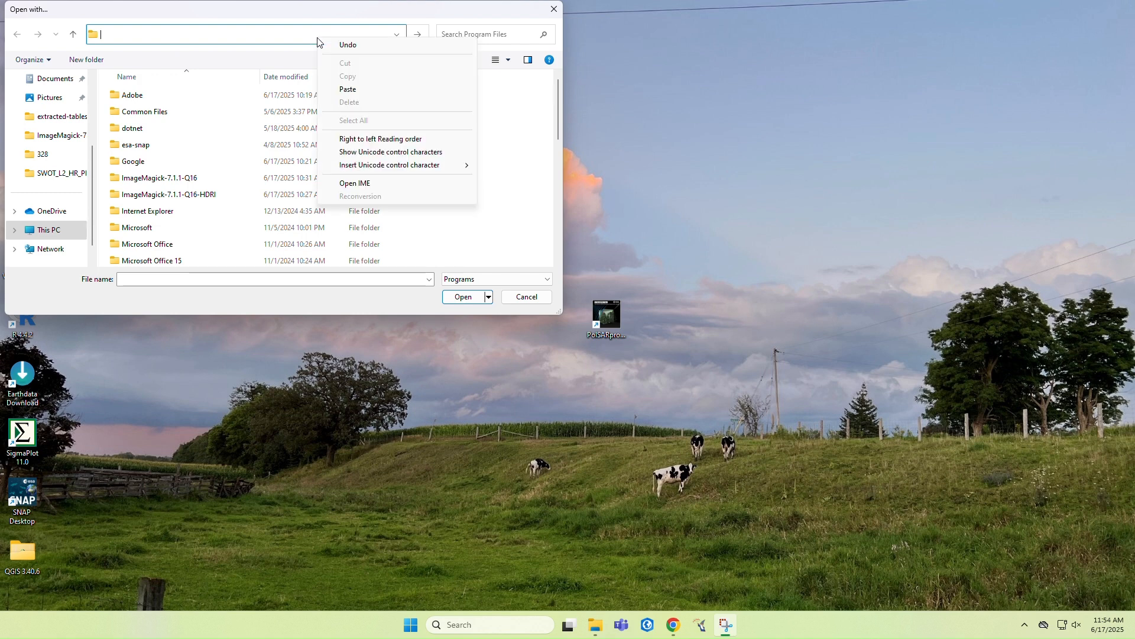
click(355, 89)
key(Return)
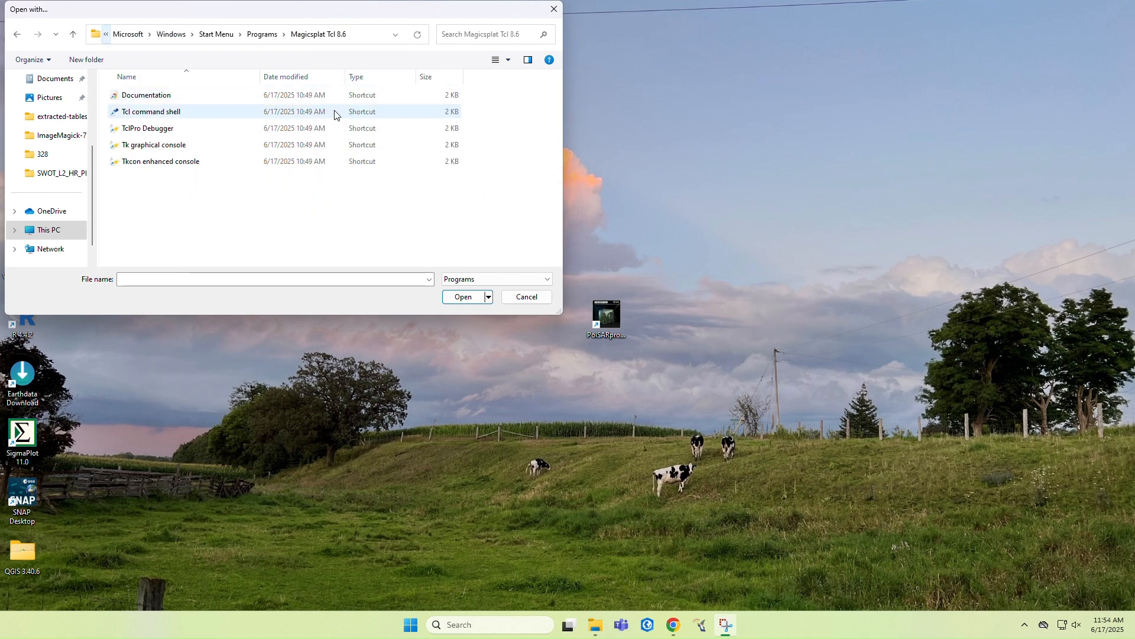
Choose the Tk graphical console, set Wish Application to always open .tcl files, and dismiss the startup script error
click(211, 146)
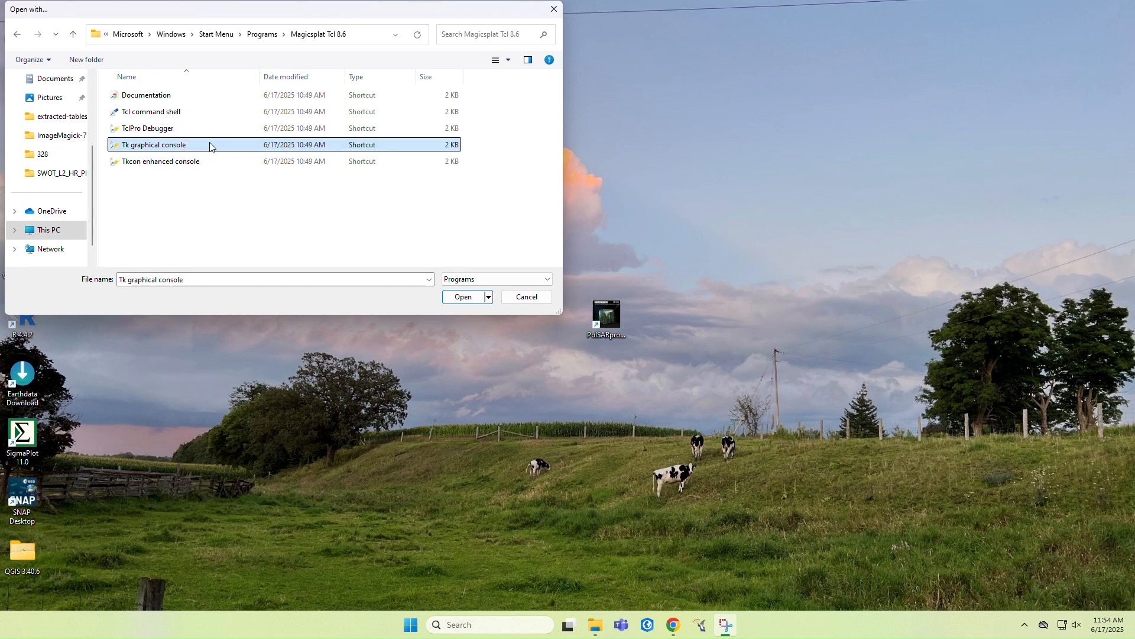
click(473, 297)
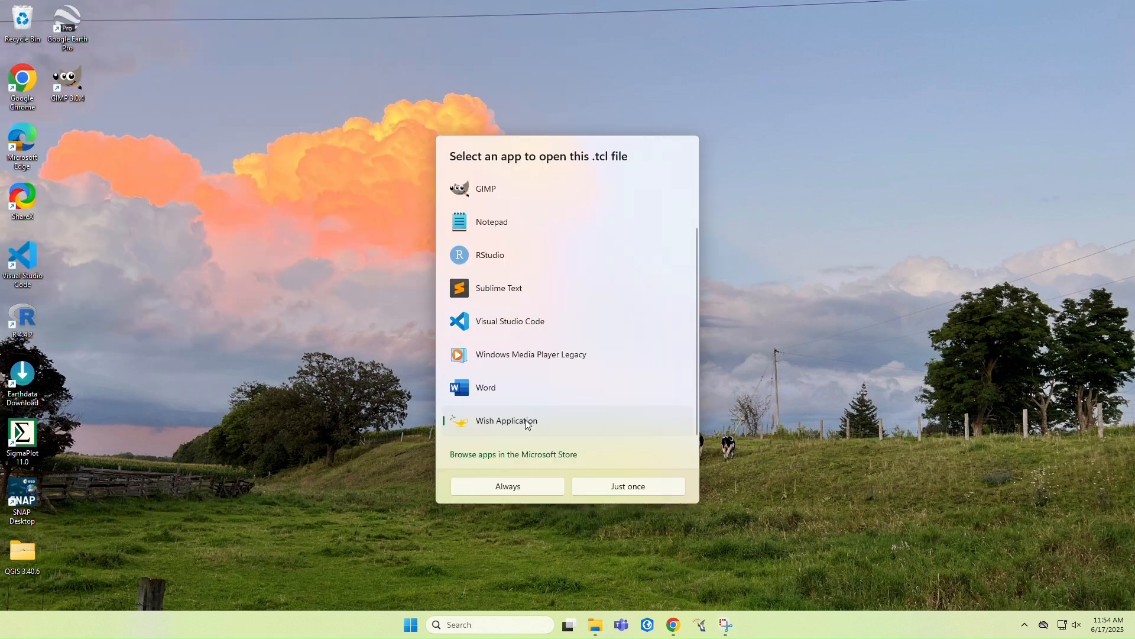
click(549, 486)
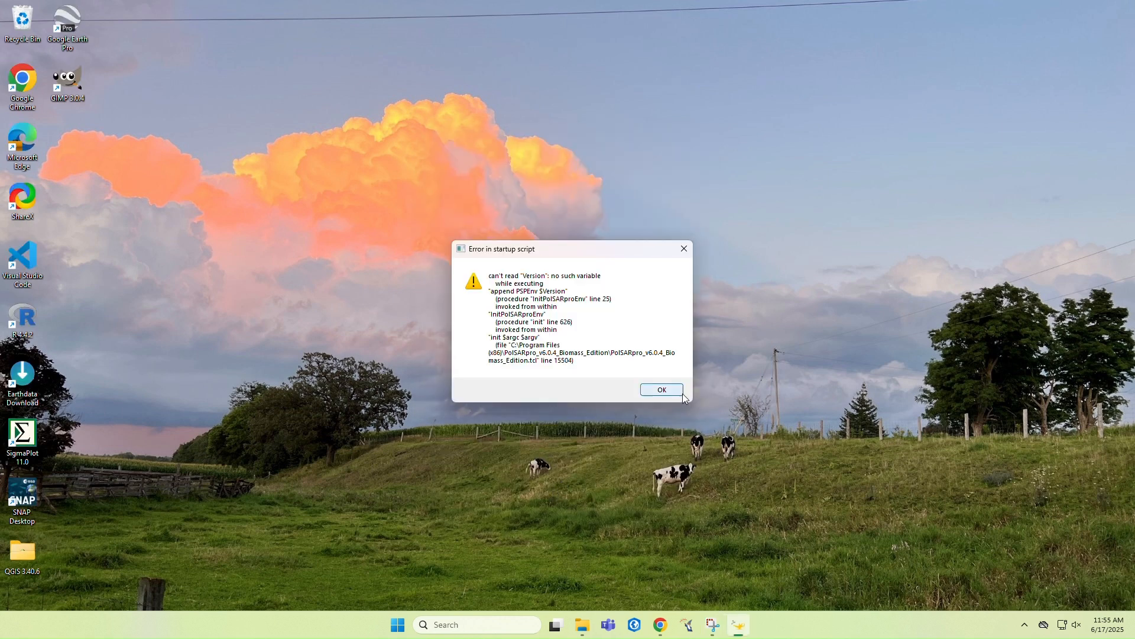
click(673, 390)
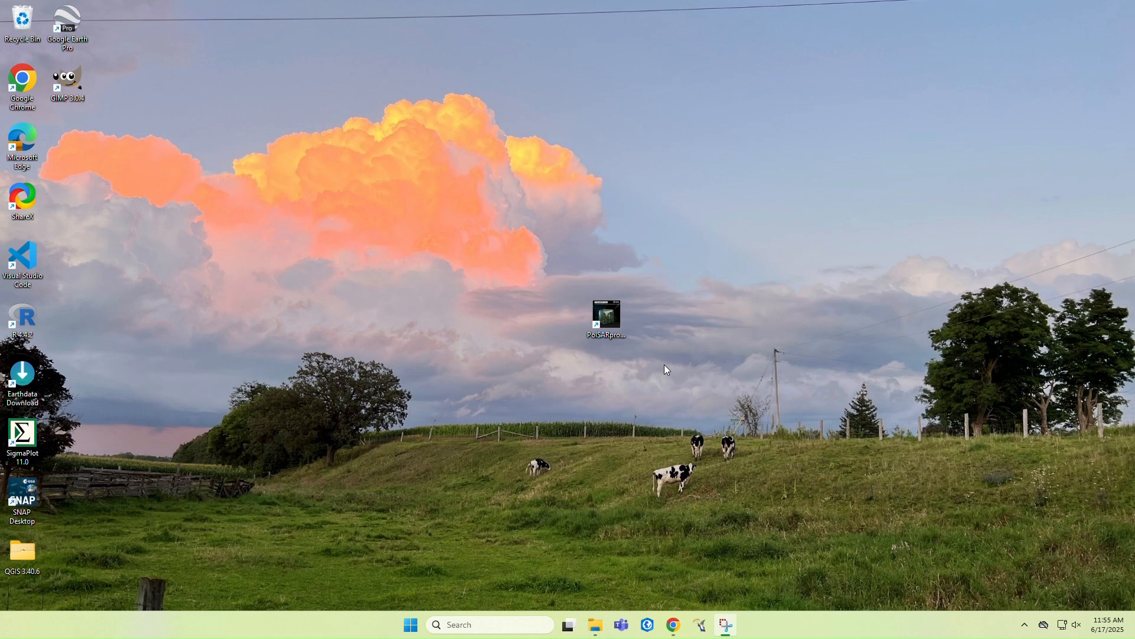
Launch PolSARpro from the desktop, enter the program, accept the first-installation widget size adjustment and save it at the 1.0 ratios
double_click(610, 317)
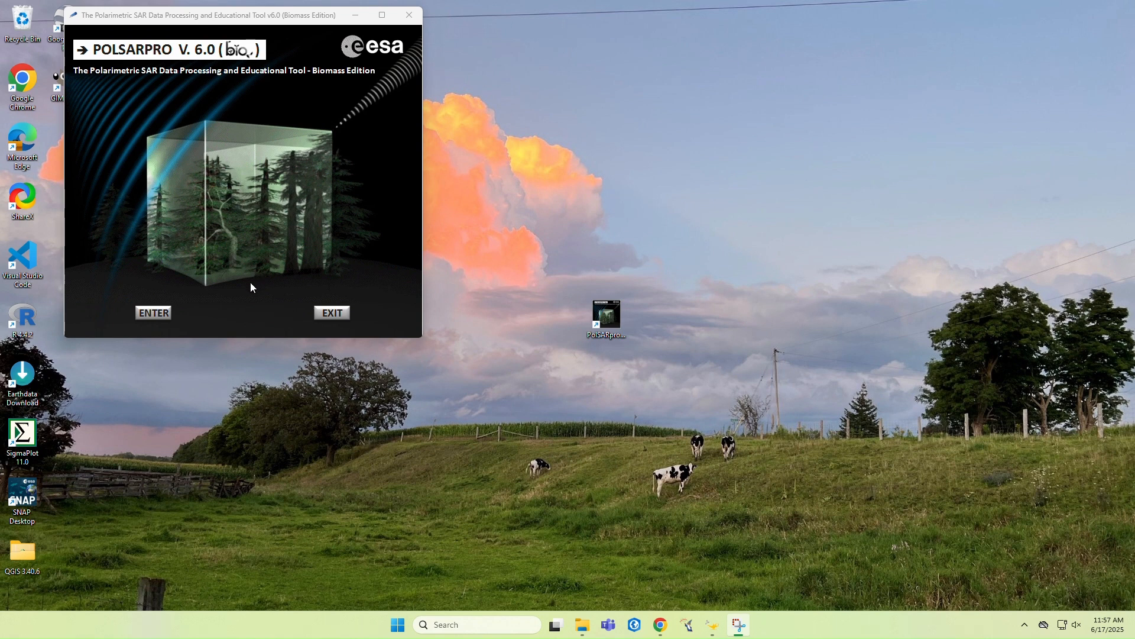
click(149, 312)
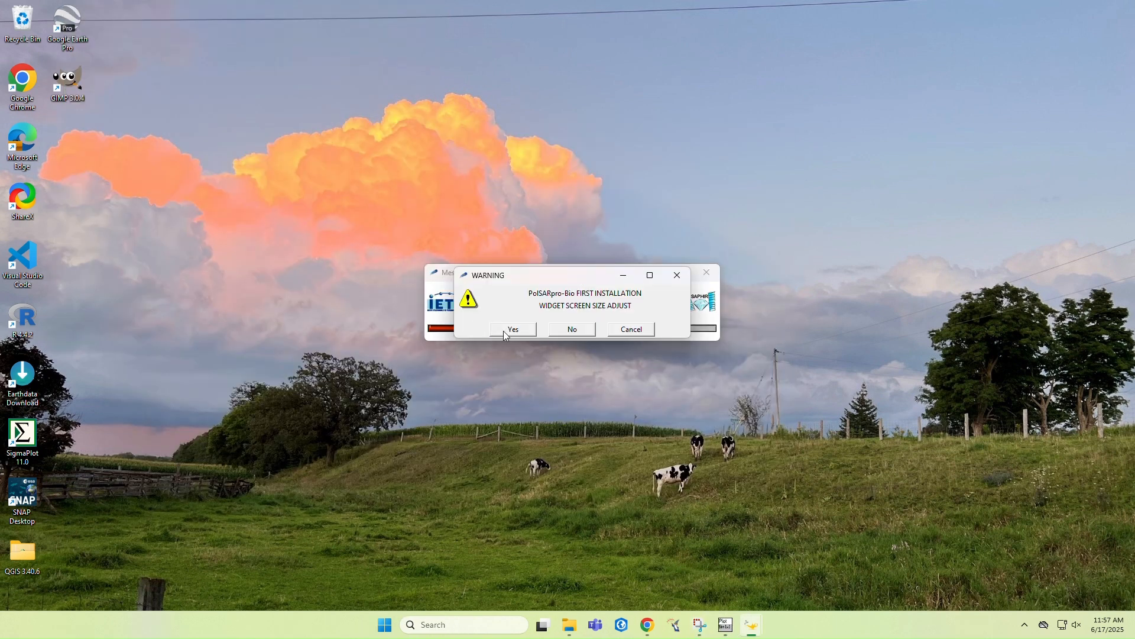
click(506, 333)
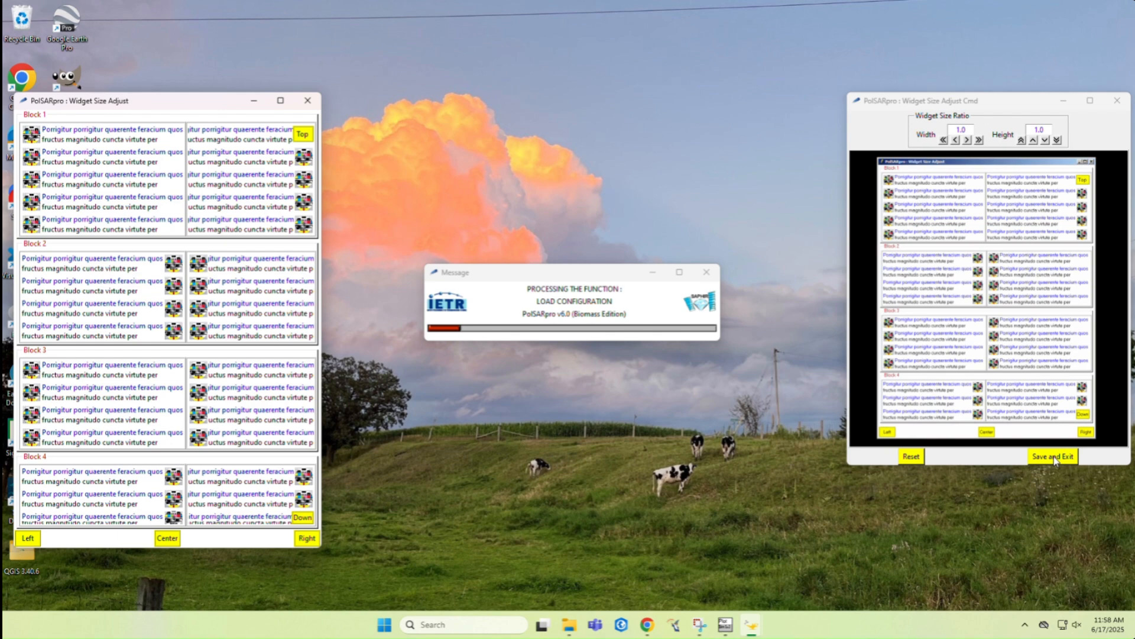
click(1055, 459)
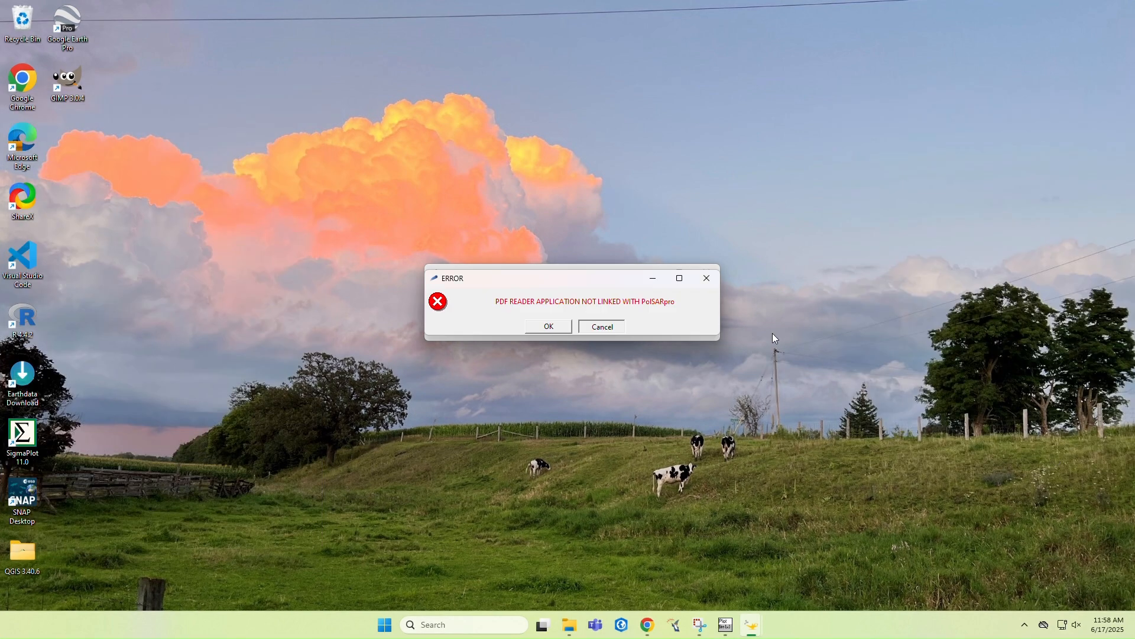
Agree to link a PDF reader with PolSARpro, then search Windows for "adobe" and open Adobe Acrobat's file location
click(559, 326)
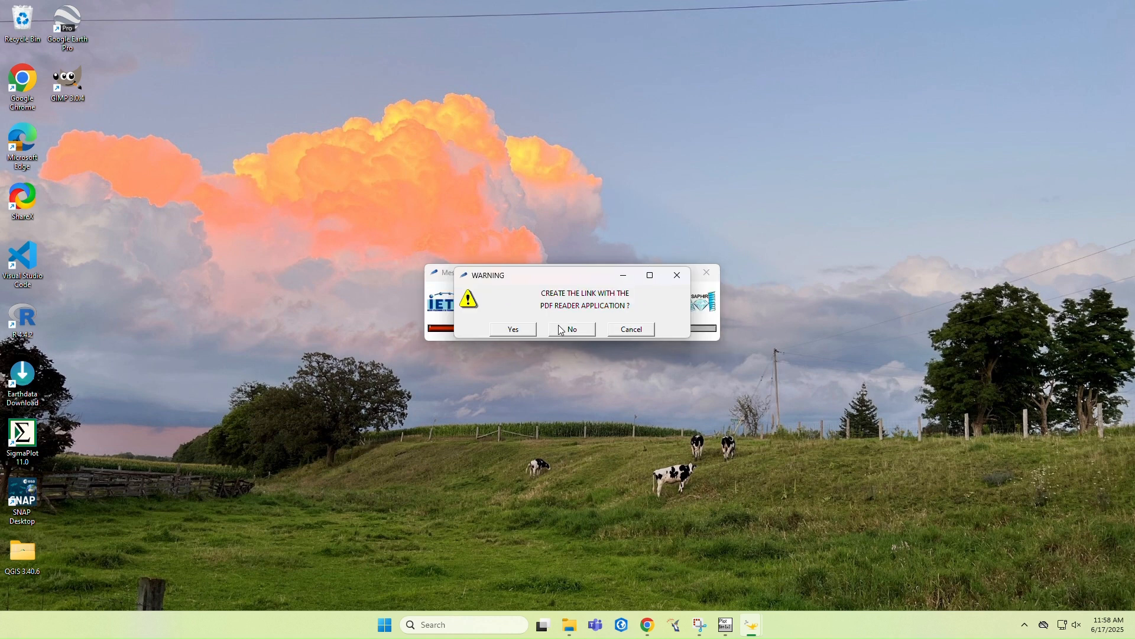
click(515, 329)
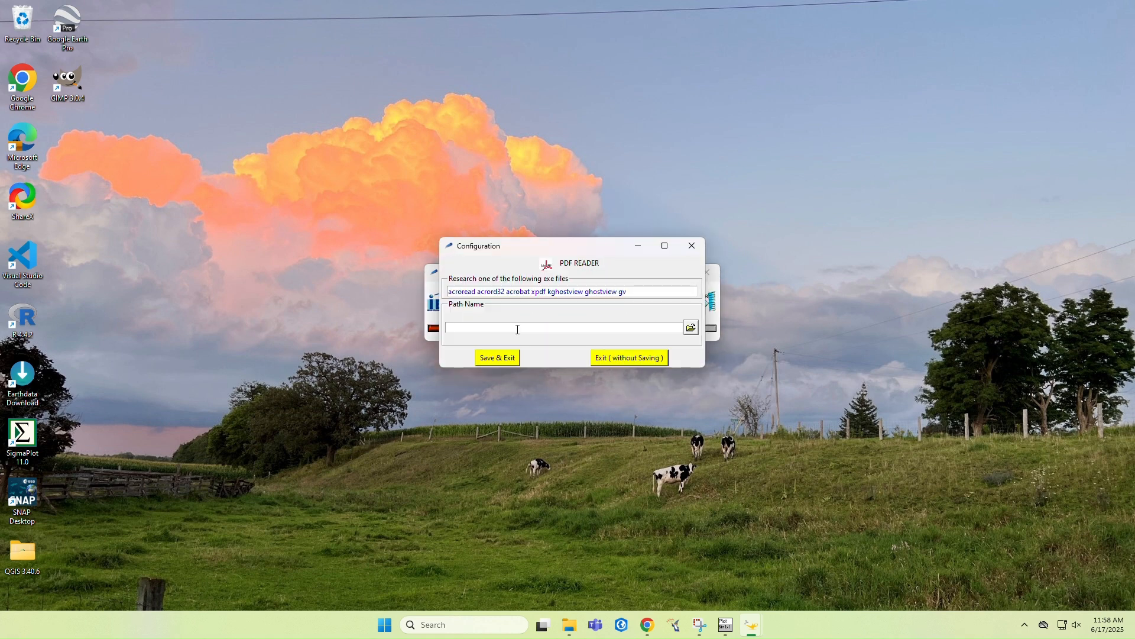
click(528, 625)
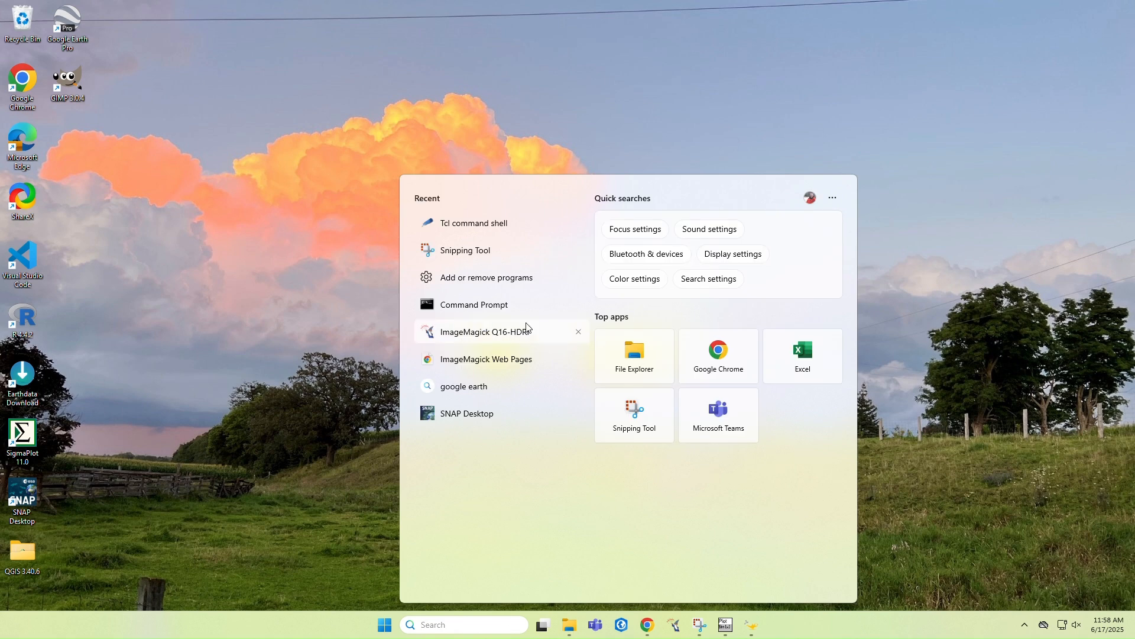
text(adobe)
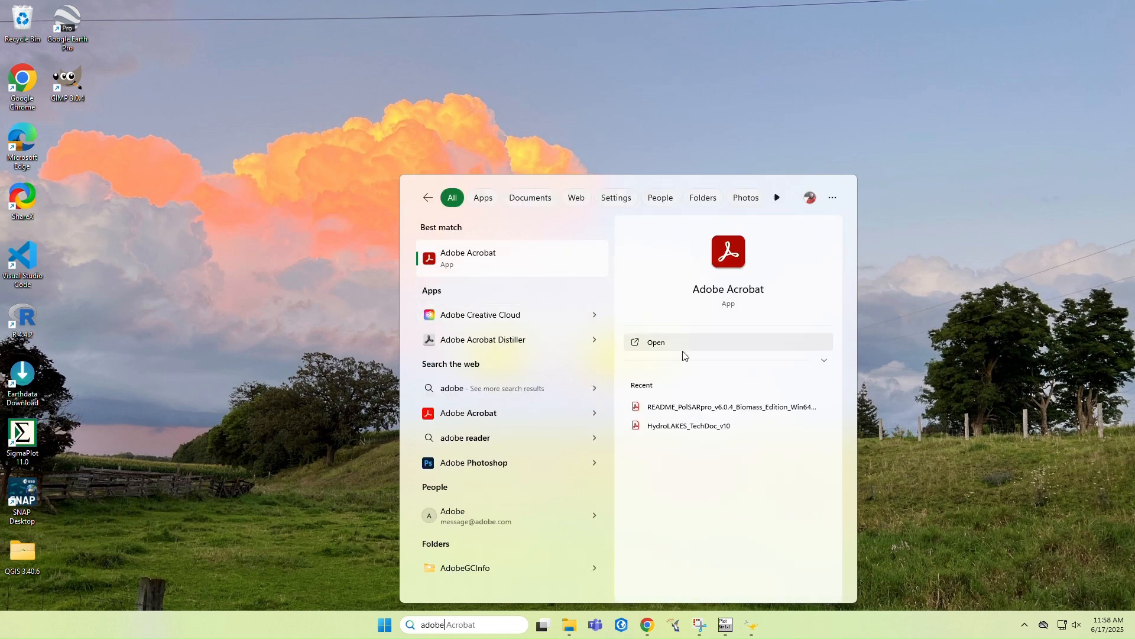
right_click(525, 269)
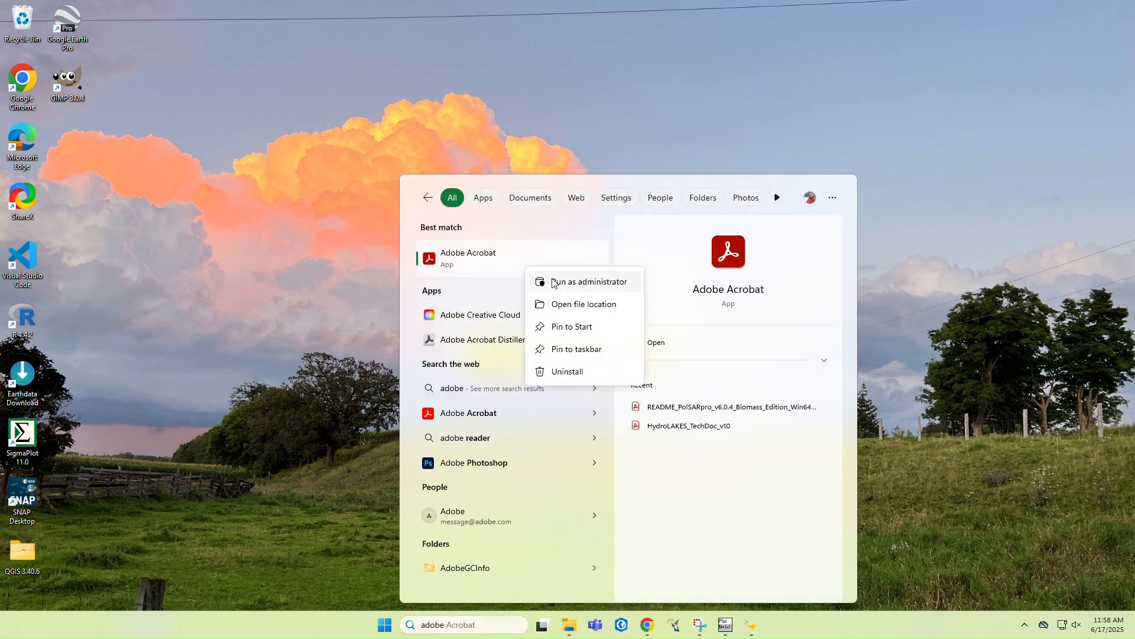
click(591, 303)
Copy the full path of the Programs folder containing Adobe Acrobat and minimize File Explorer
click(813, 192)
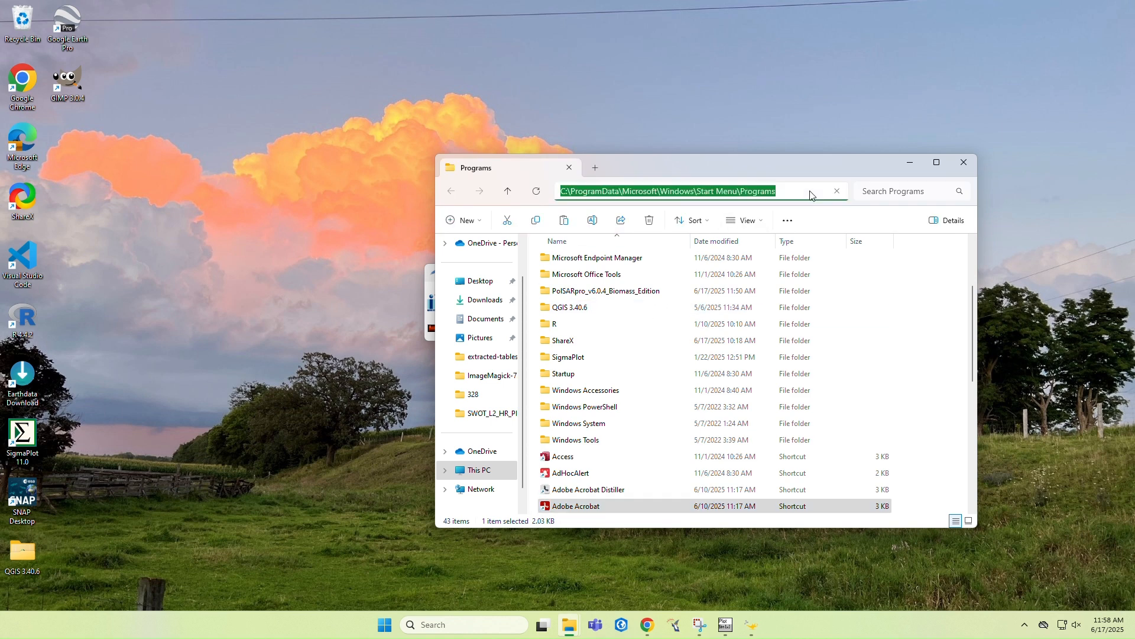
right_click(800, 191)
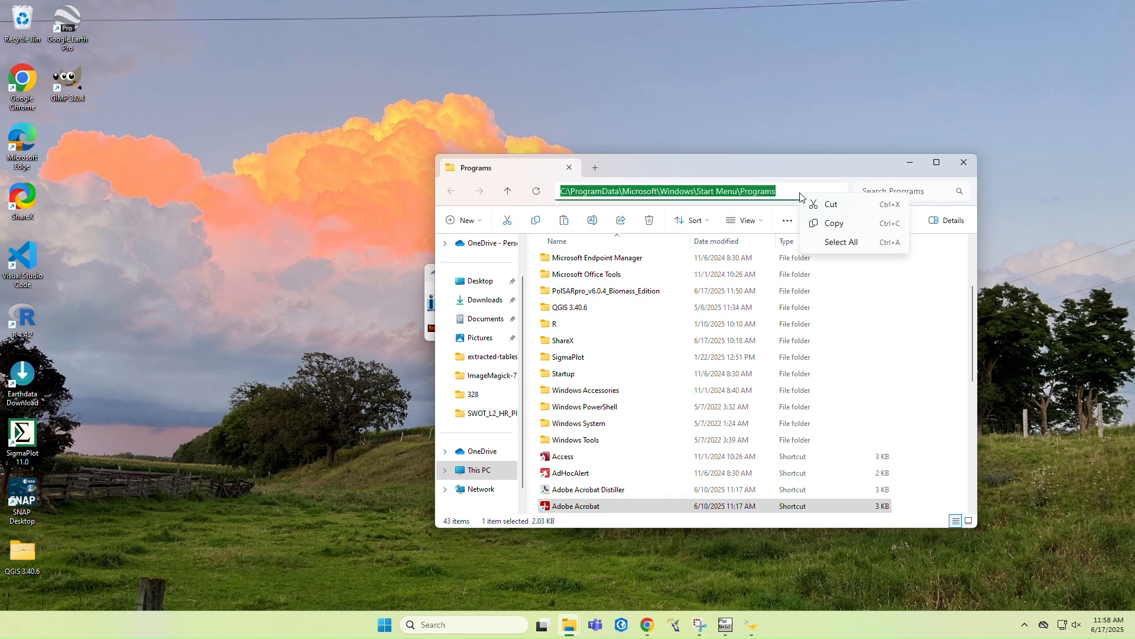
click(846, 225)
click(900, 162)
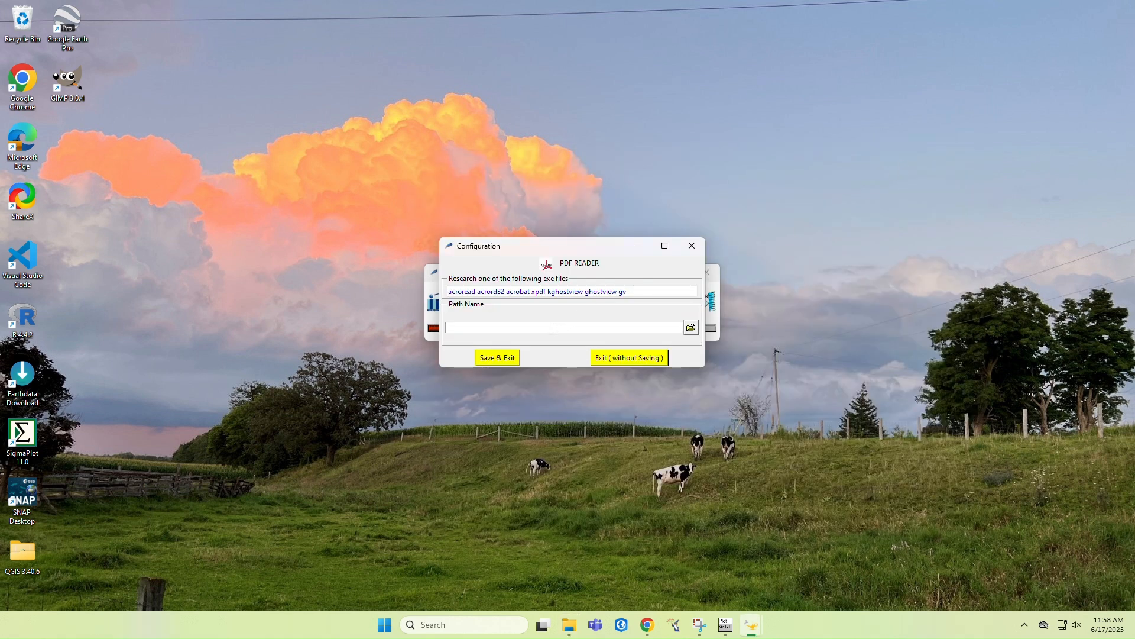
Browse for the PDF reader's executable and go to the copied Programs folder path in the EXE FILE dialog
click(691, 328)
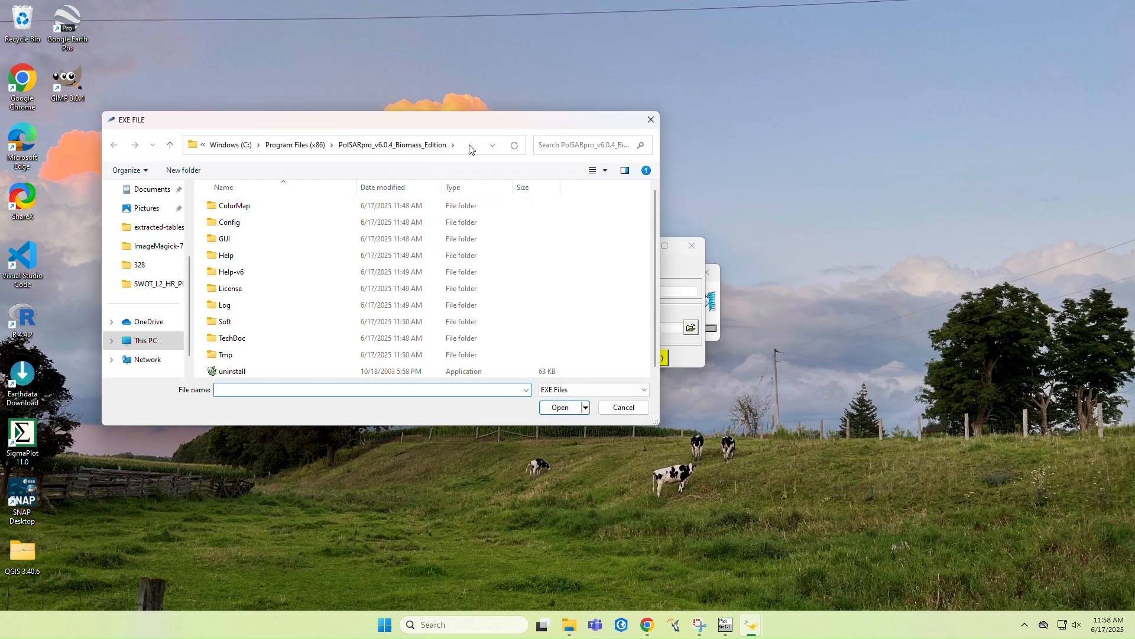
click(470, 145)
key(BackSpace)
right_click(471, 148)
click(516, 201)
key(Return)
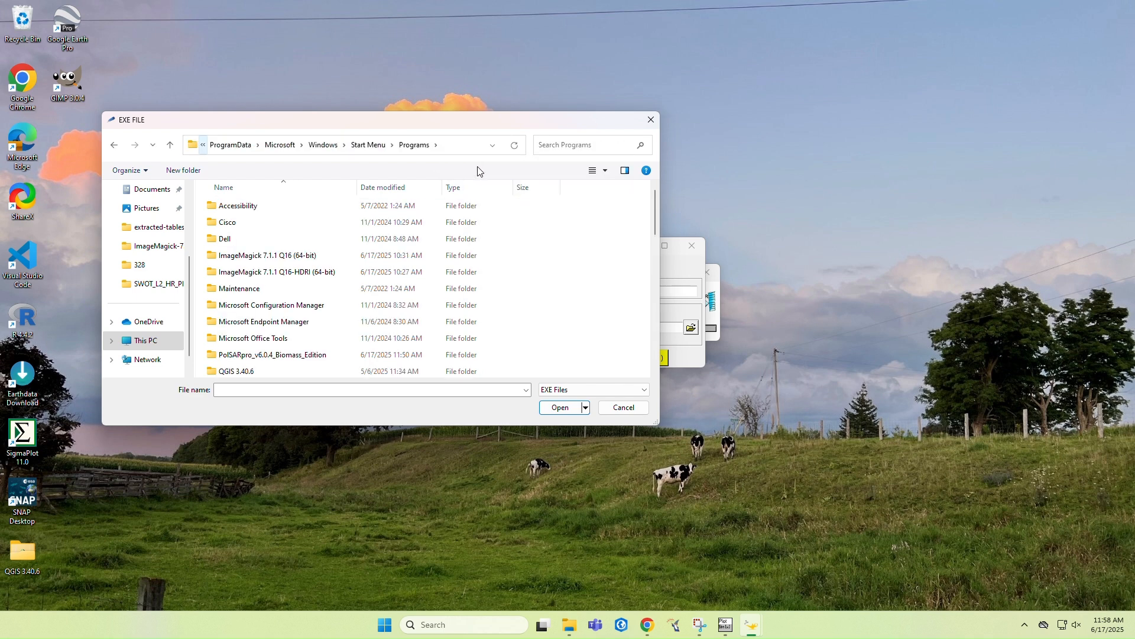
Select the Adobe Acrobat shortcut as the PDF reader and save the configuration
scroll(422, 235, down, 2)
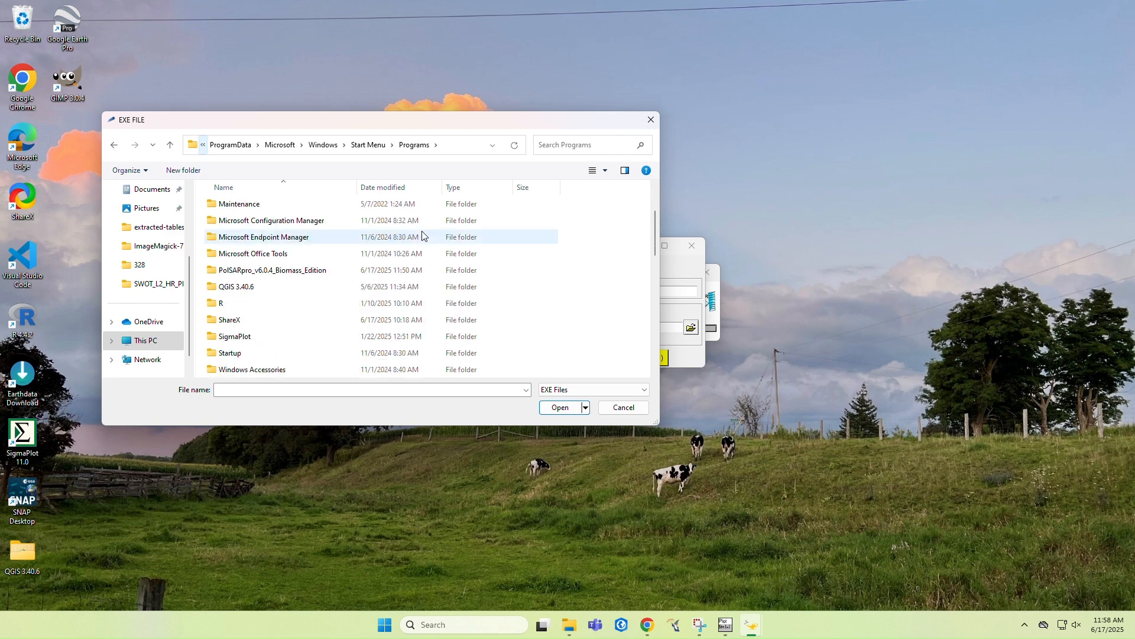
scroll(423, 234, down, 3)
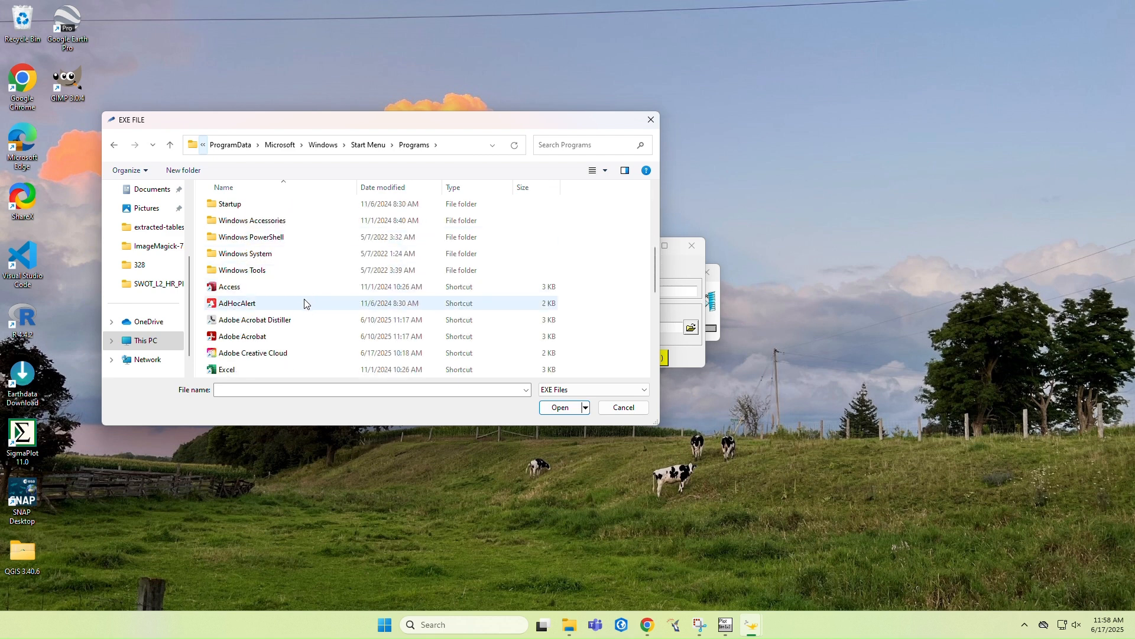
click(303, 336)
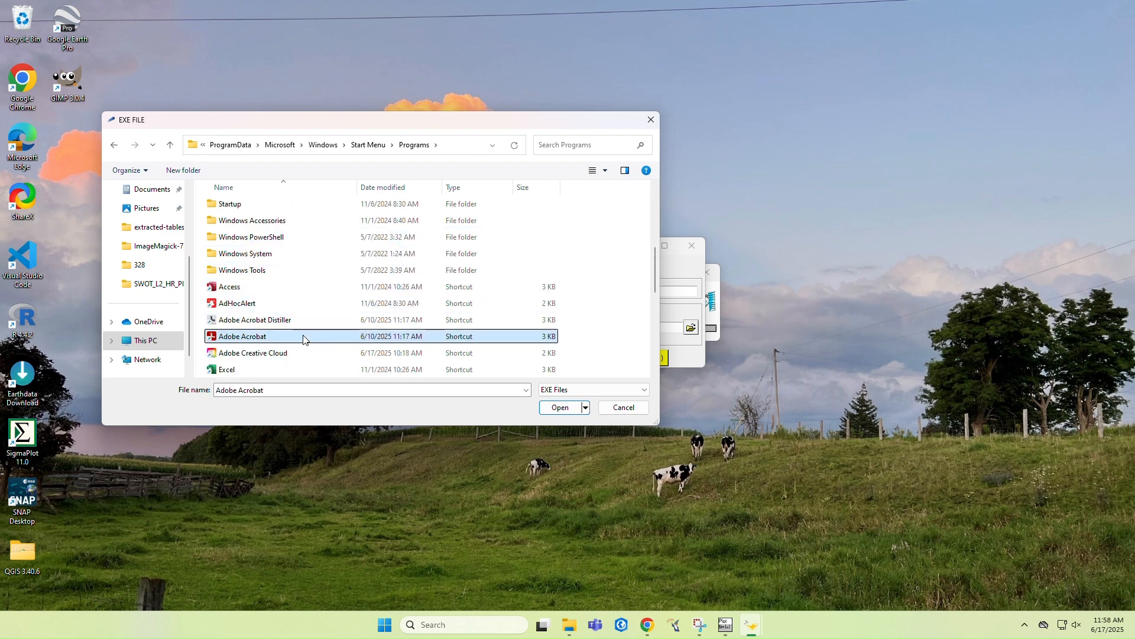
click(548, 409)
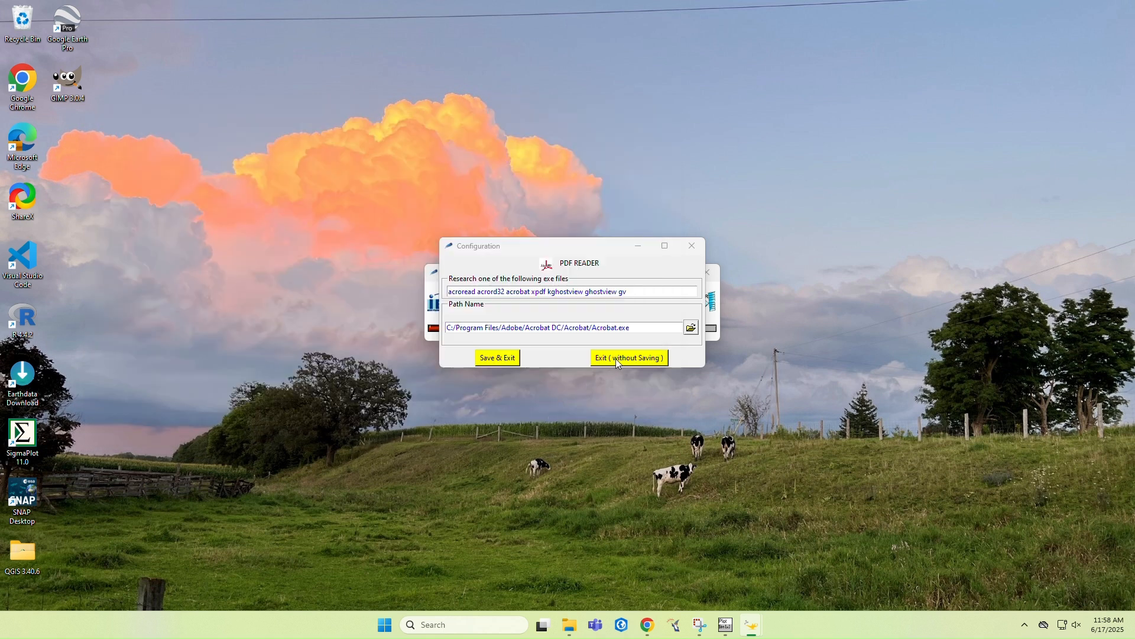
click(489, 358)
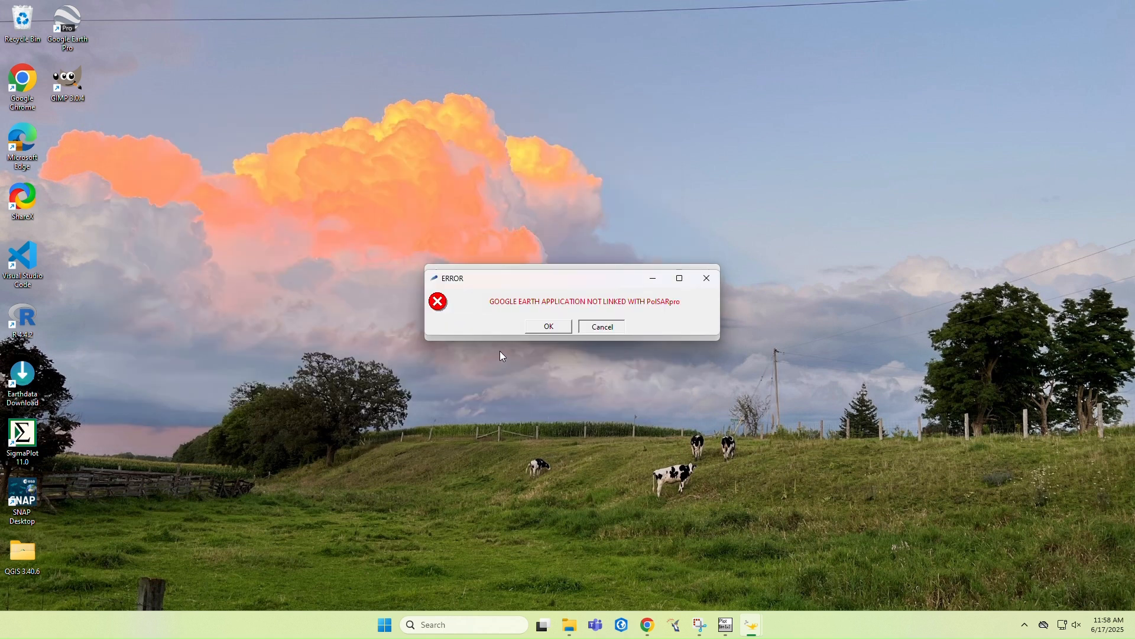
Agree to link Google Earth with PolSARpro, then search Windows for "google" and open Google Earth Pro's file location
click(545, 327)
click(521, 331)
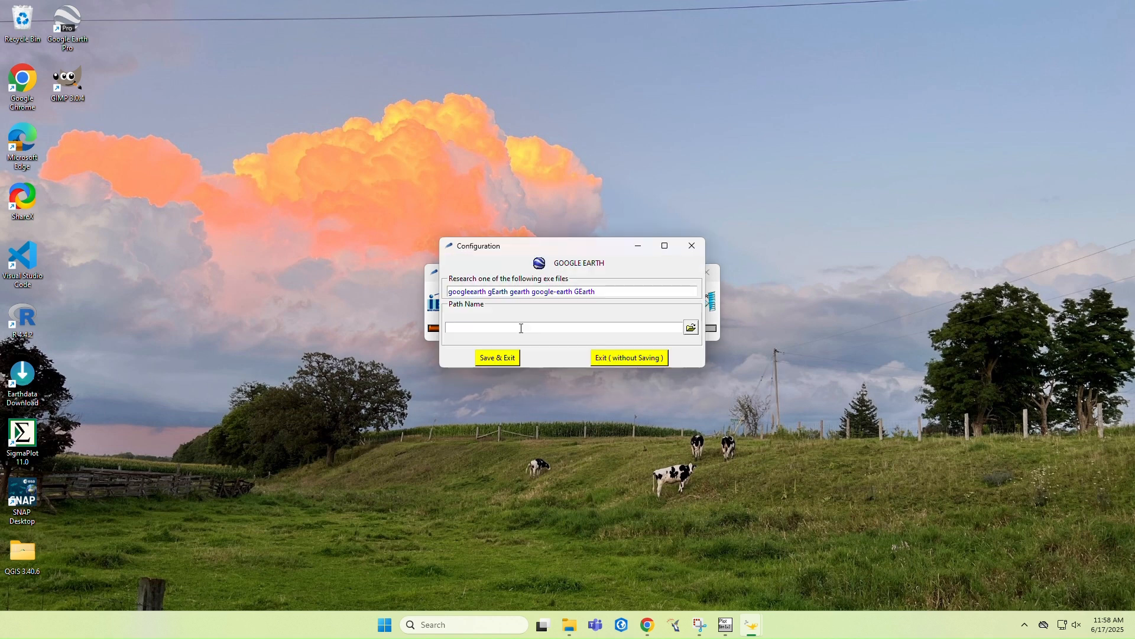
click(473, 624)
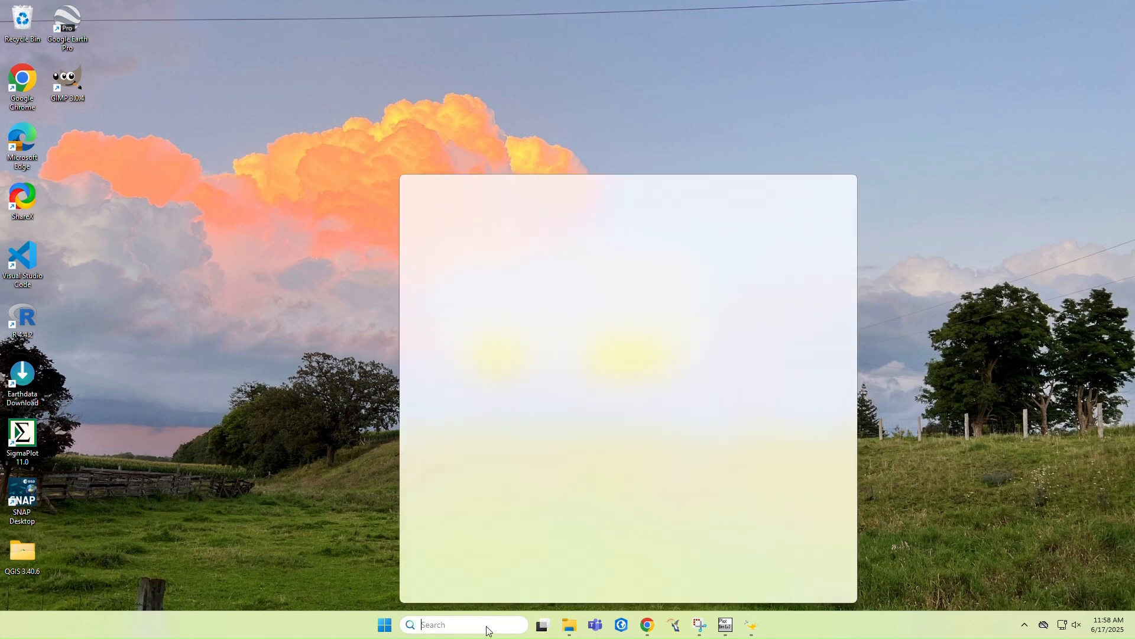
text(google)
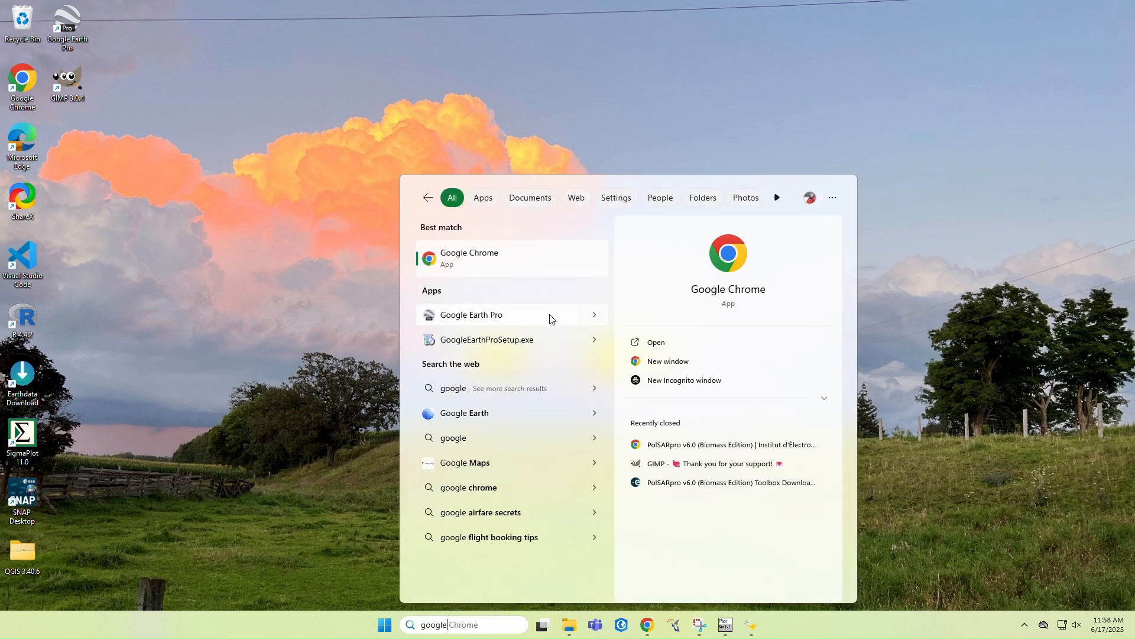
right_click(556, 322)
click(613, 357)
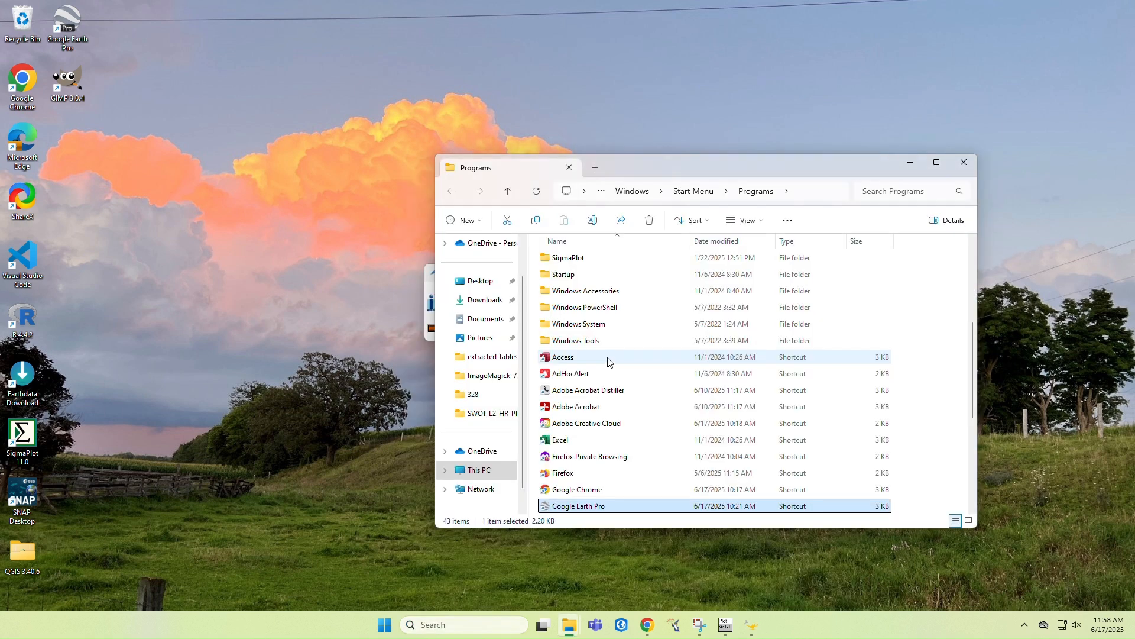
Copy the full path of the Programs folder containing Google Earth Pro and minimize File Explorer
click(813, 190)
key(ctrl+c)
right_click(795, 192)
click(828, 228)
click(908, 168)
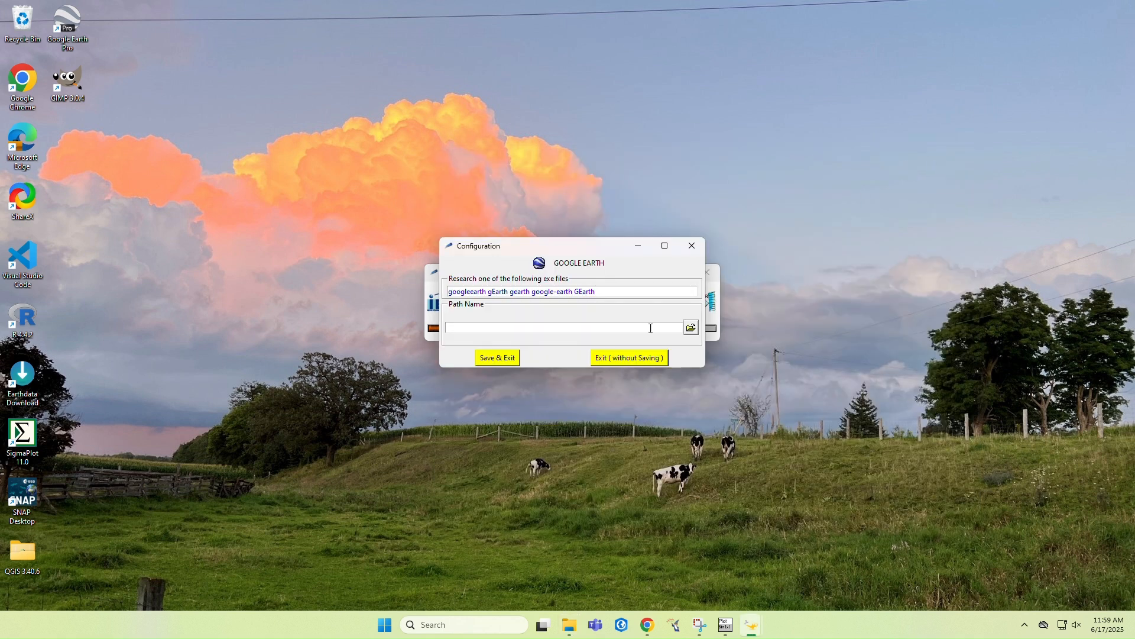
Browse for the Google Earth executable and paste the copied path to go to the Programs folder
click(691, 327)
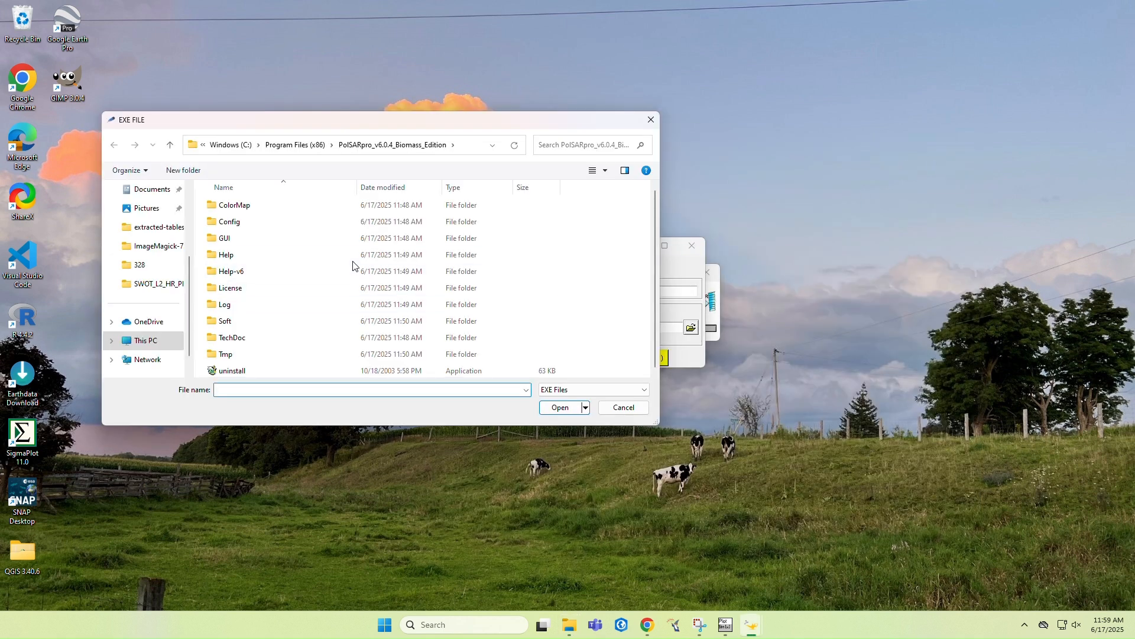
click(467, 145)
key(BackSpace)
key(ctrl+v)
key(Return)
Select the Google Earth Pro shortcut as the Google Earth application and save the configuration
scroll(400, 257, down, 8)
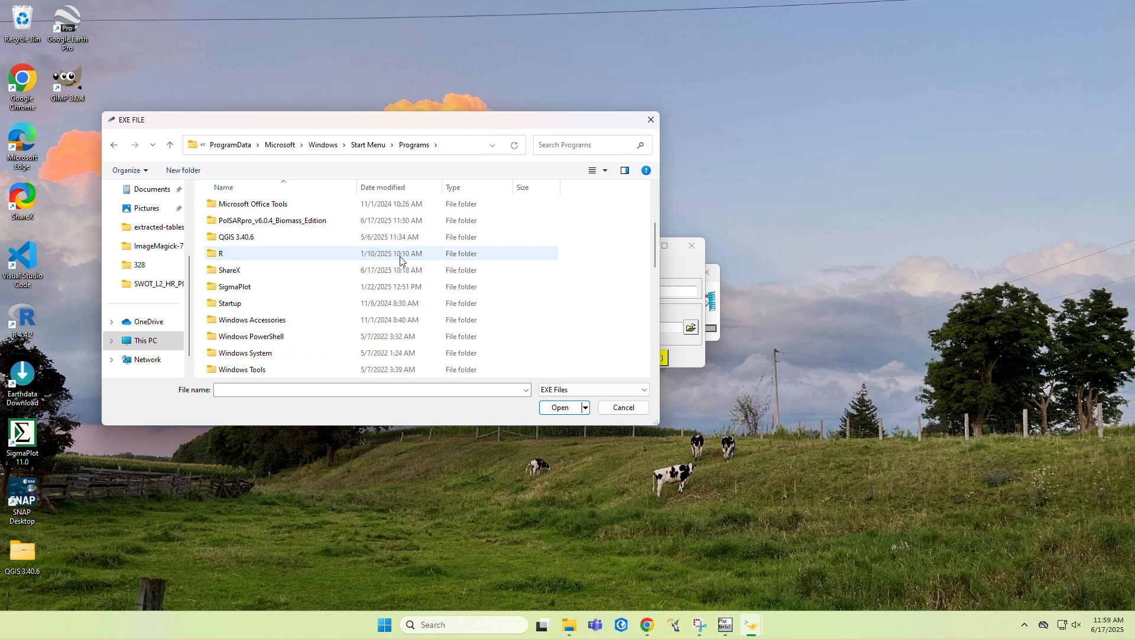
scroll(355, 248, down, 1)
click(292, 237)
click(556, 407)
click(503, 357)
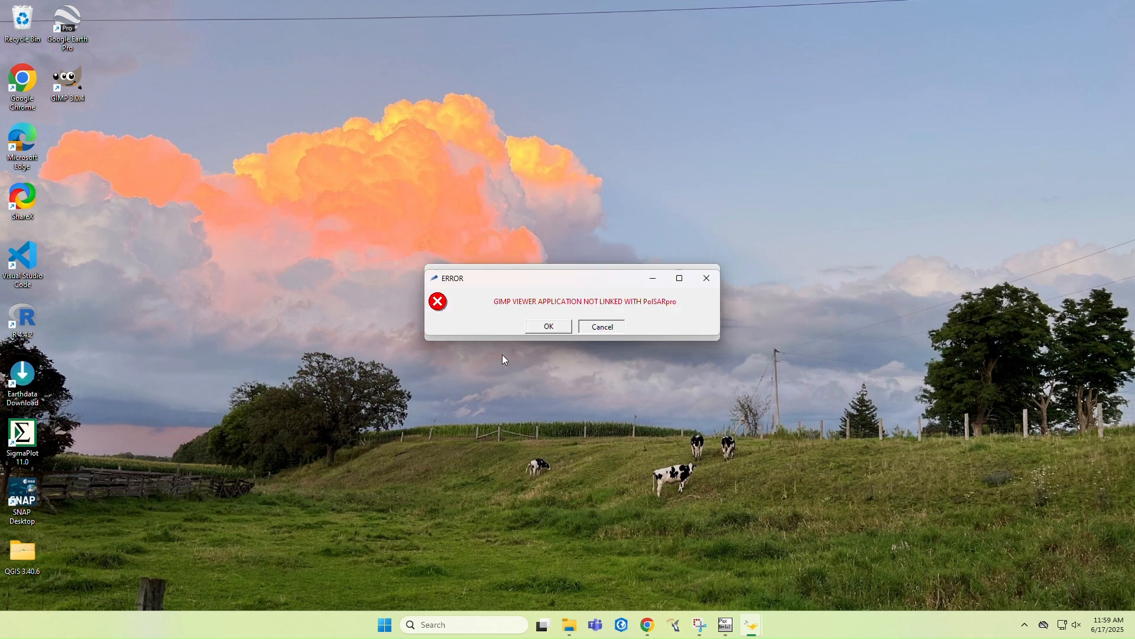
Agree to link the GIMP viewer with PolSARpro, then search Windows for "gimp" and open GIMP 3.0.4's file location
click(556, 326)
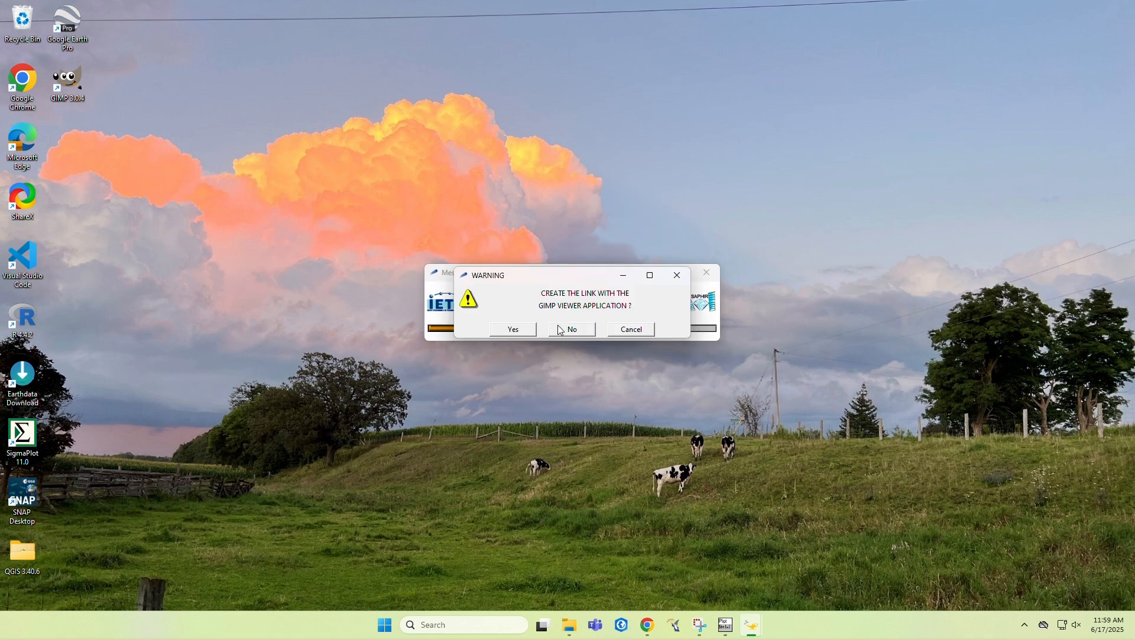
click(510, 329)
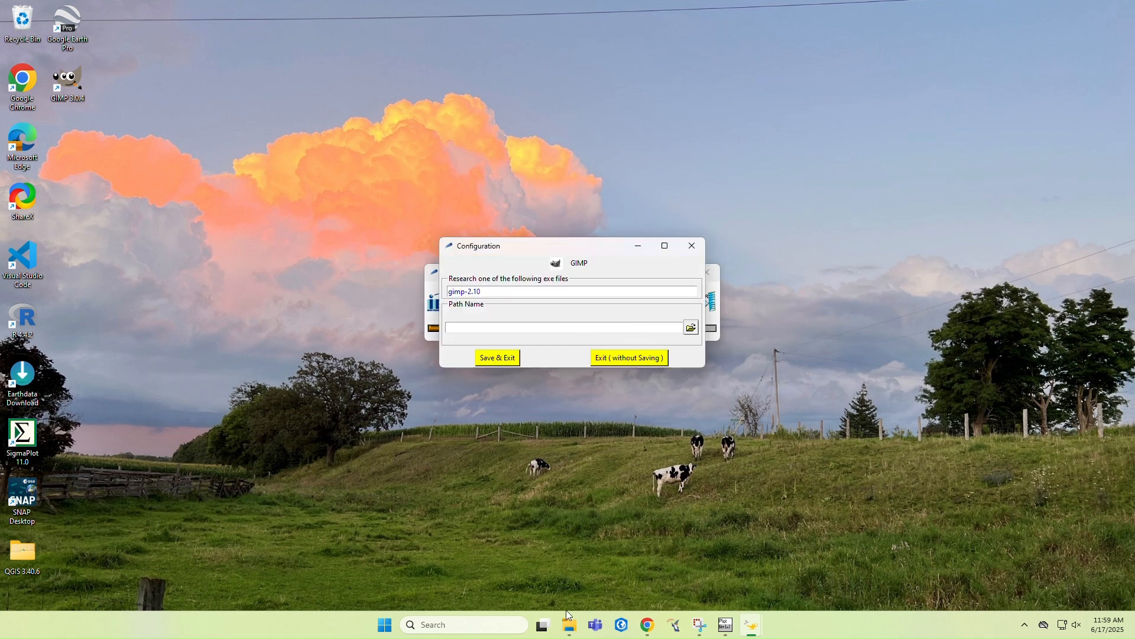
click(497, 625)
text(gimp)
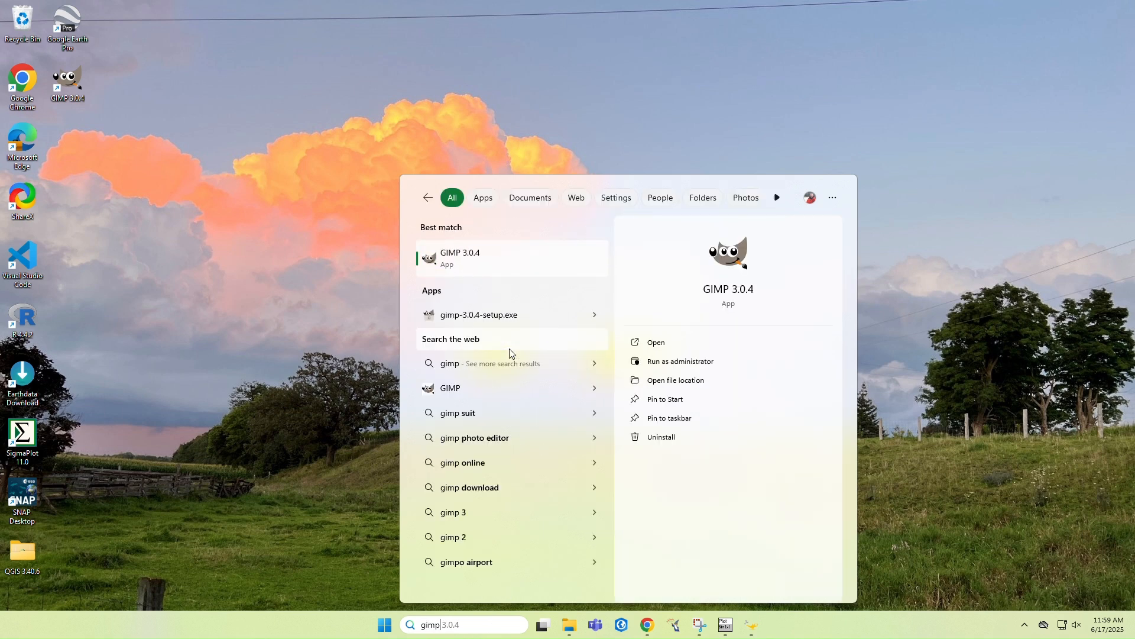
click(701, 381)
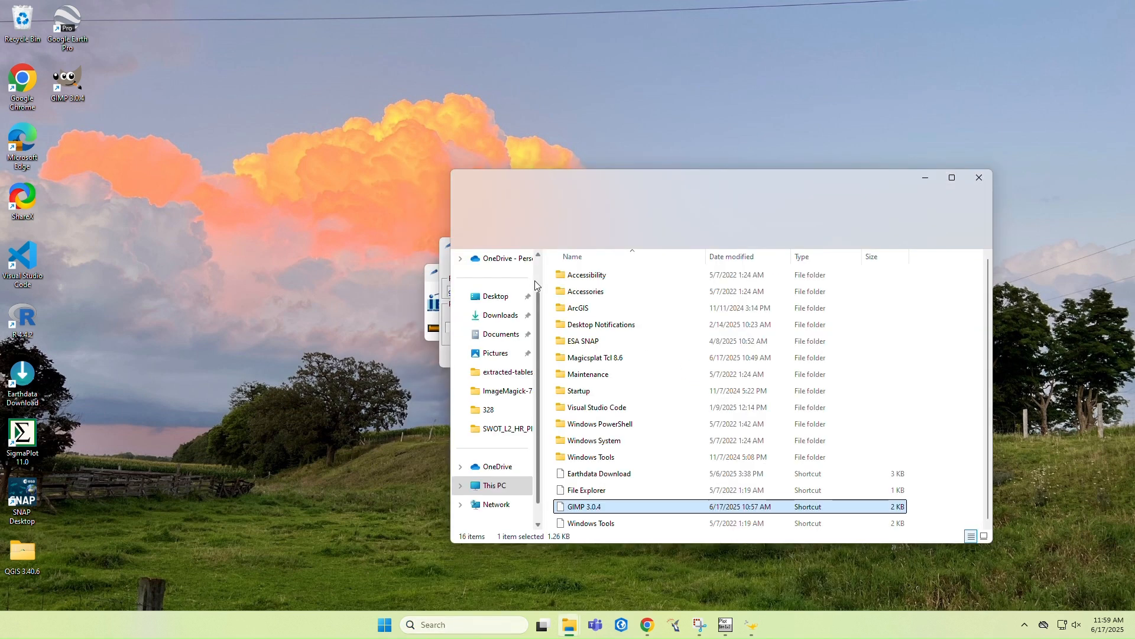
Copy the path of the Programs folder containing GIMP and go to that folder when browsing for the GIMP executable
click(826, 207)
key(ctrl+c)
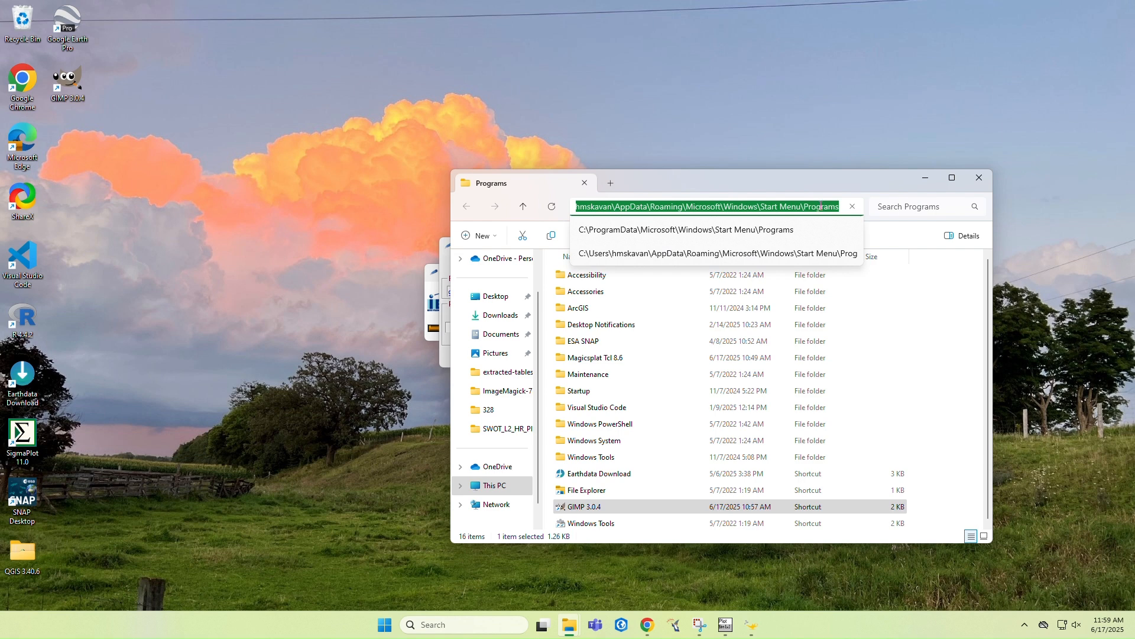
click(925, 177)
click(691, 327)
click(470, 146)
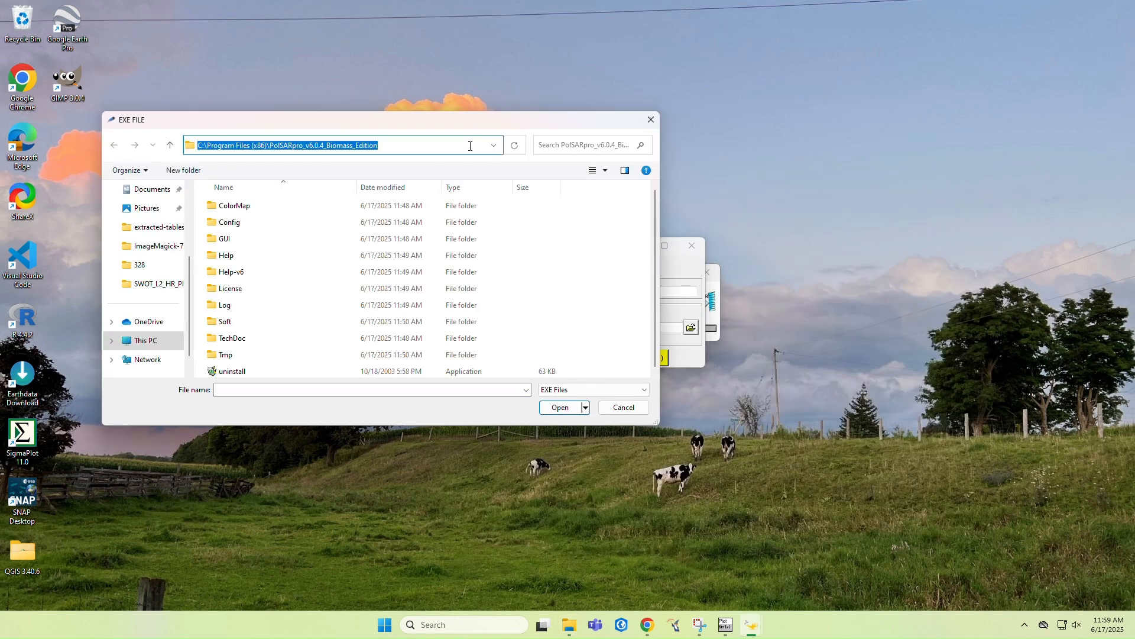
key(ctrl+v)
key(Return)
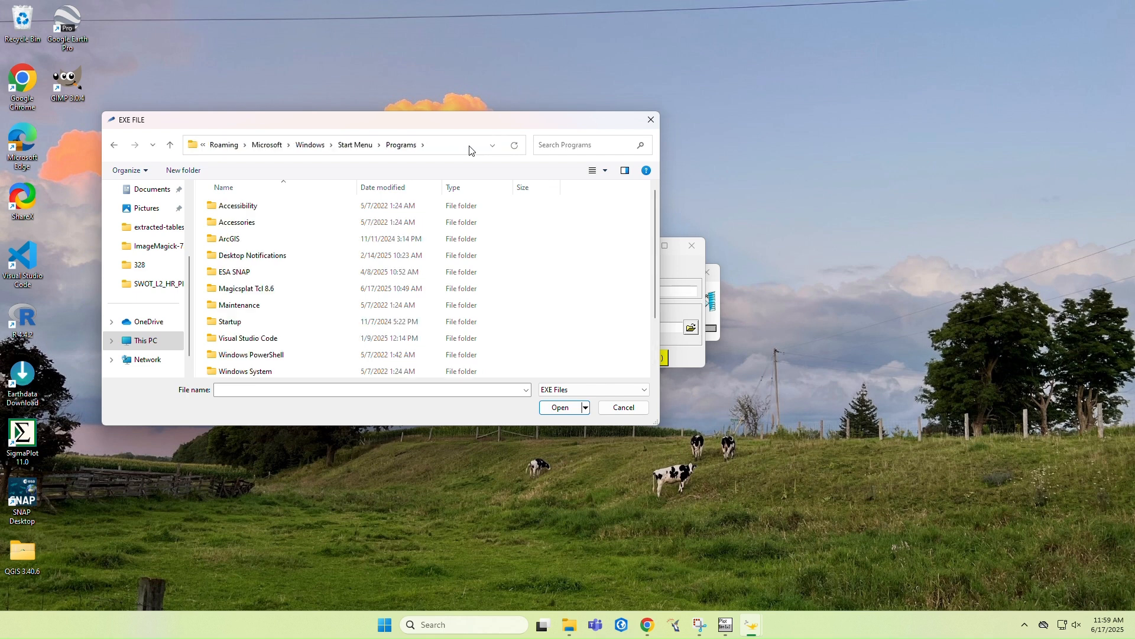
Select the GIMP 3.0.4 shortcut as the GIMP application and save the configuration
scroll(415, 292, down, 2)
click(305, 354)
click(560, 407)
click(495, 357)
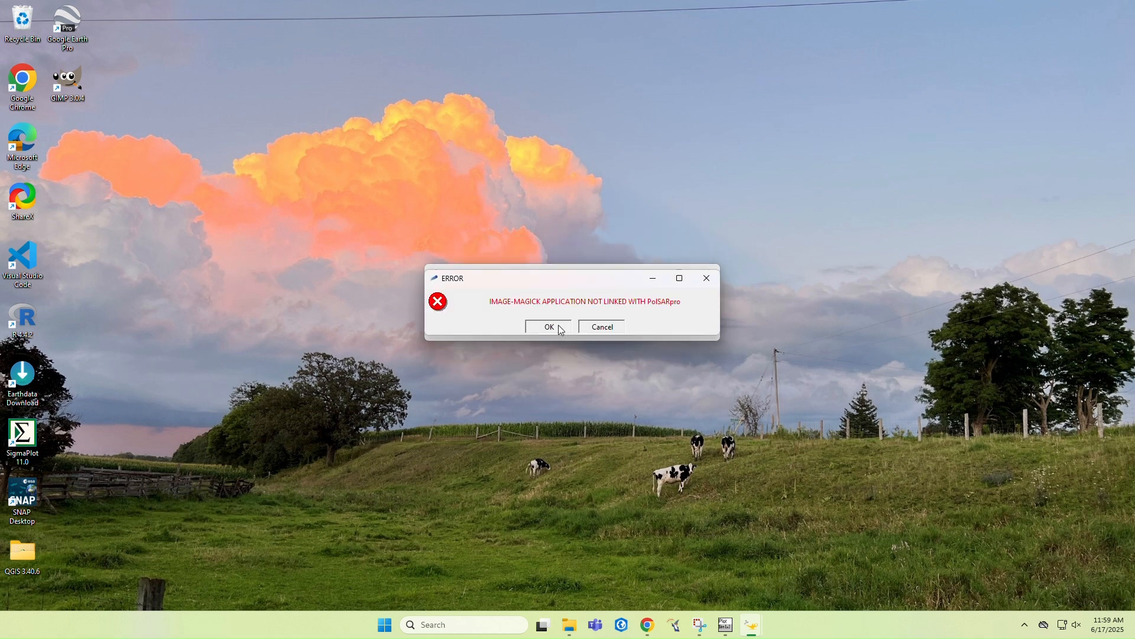
Agree to link ImageMagick with PolSARpro, then search Windows for "imag" and expand the options of ImageMagick Q16-HDRI
click(549, 327)
click(562, 329)
click(464, 625)
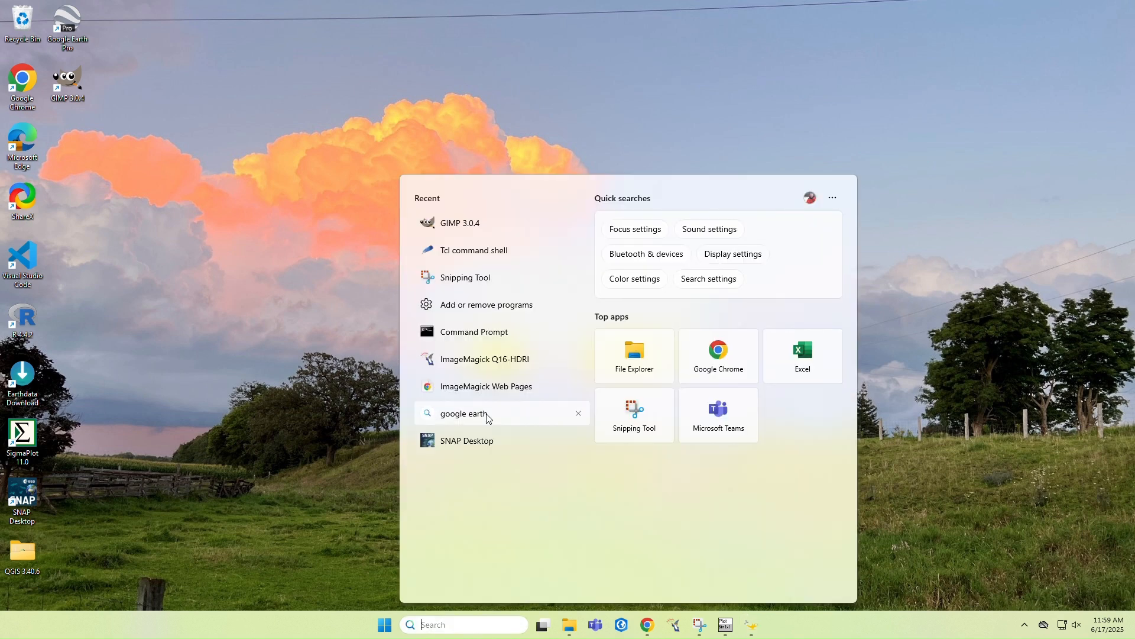
text(imageMagick Web Pages)
right_click(523, 318)
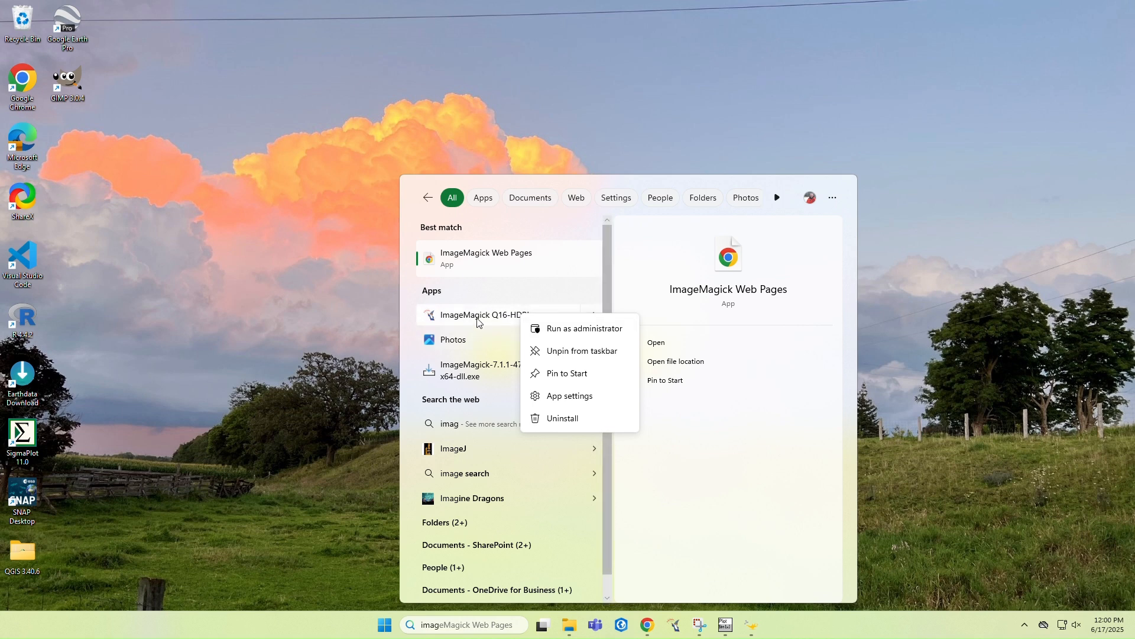
click(595, 313)
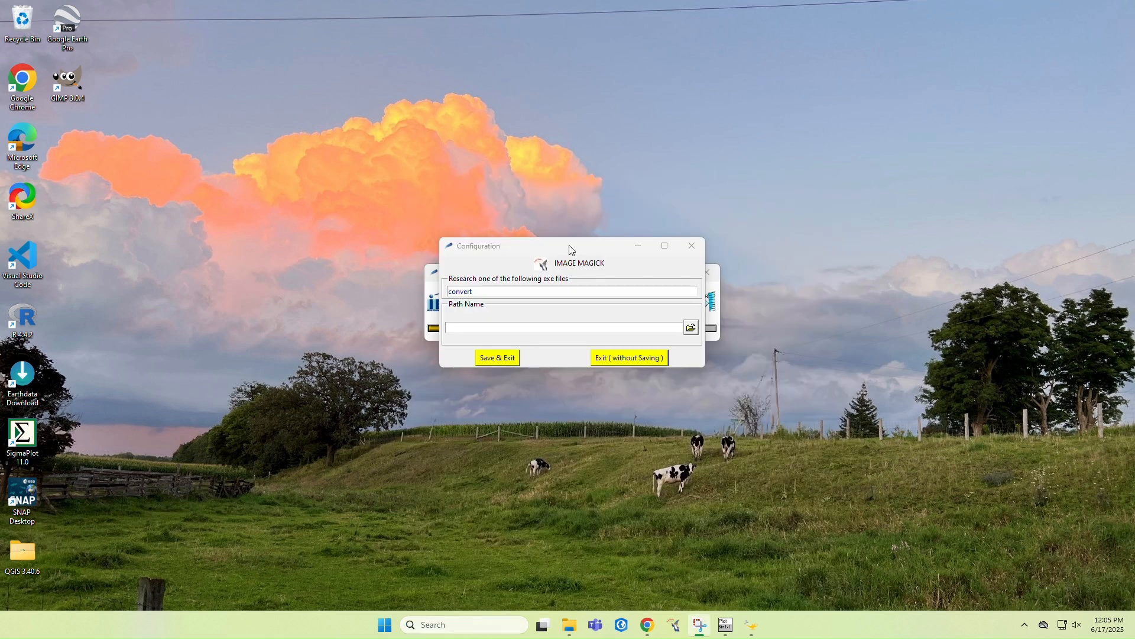
Browse to the ImageMagick-7.1.1-Q16 folder, select imdisplay as the ImageMagick application and save the configuration
click(690, 327)
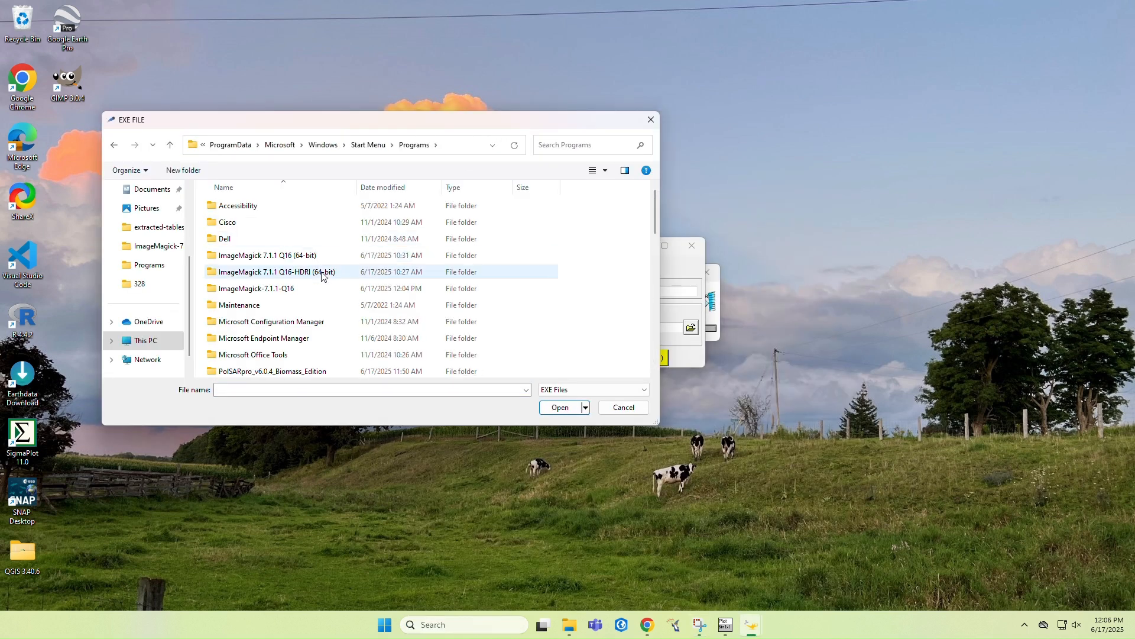
click(315, 289)
key(Return)
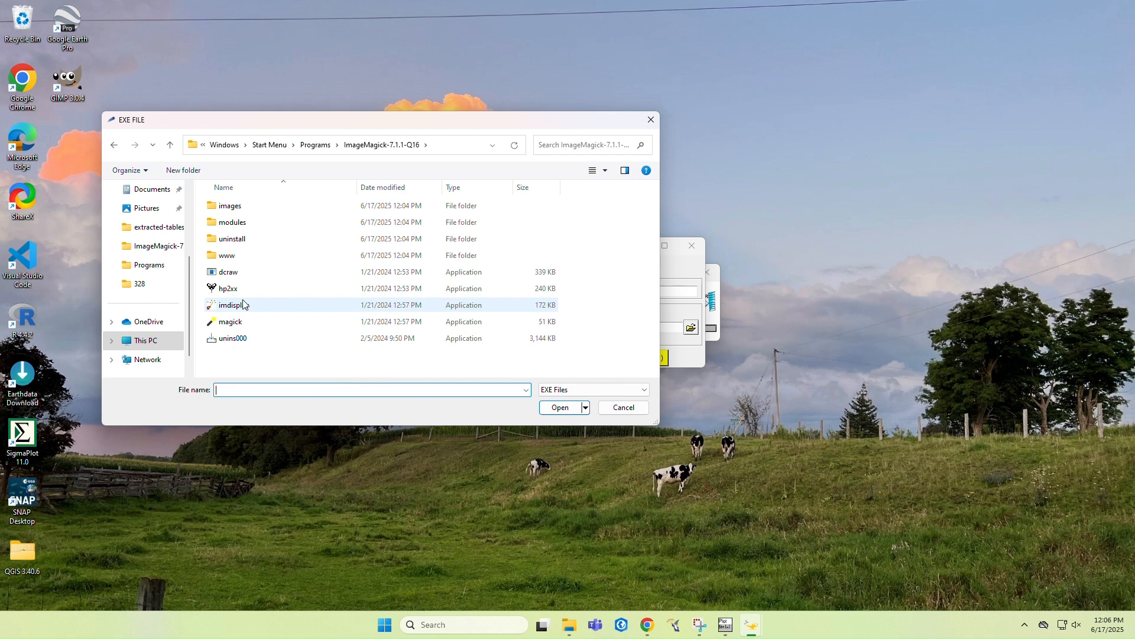
click(254, 322)
key(Up)
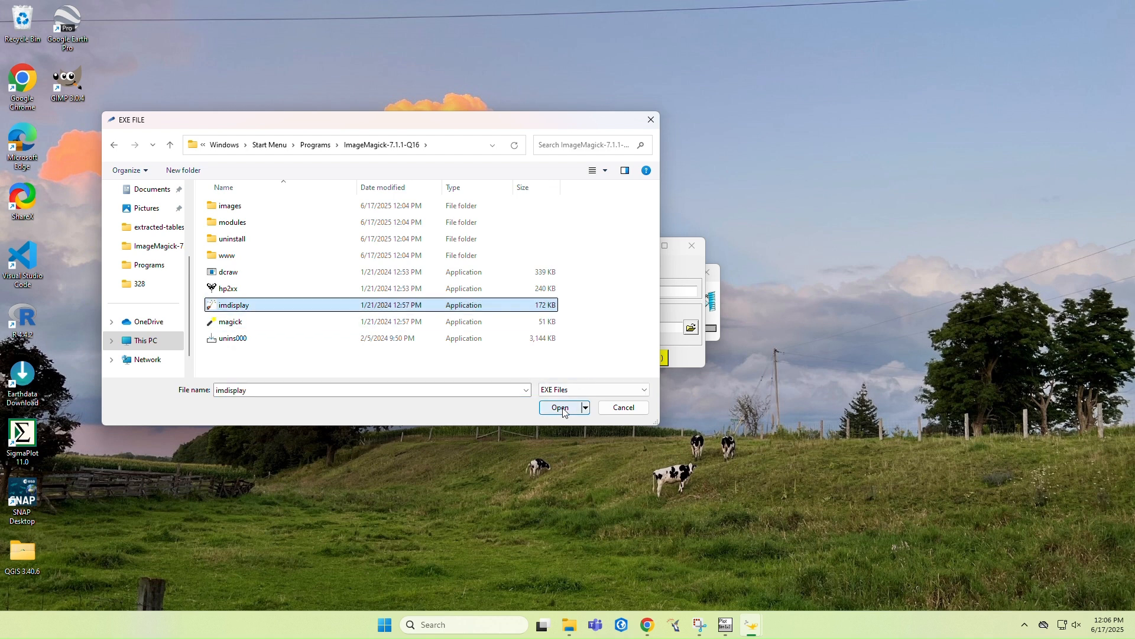
click(560, 408)
click(505, 357)
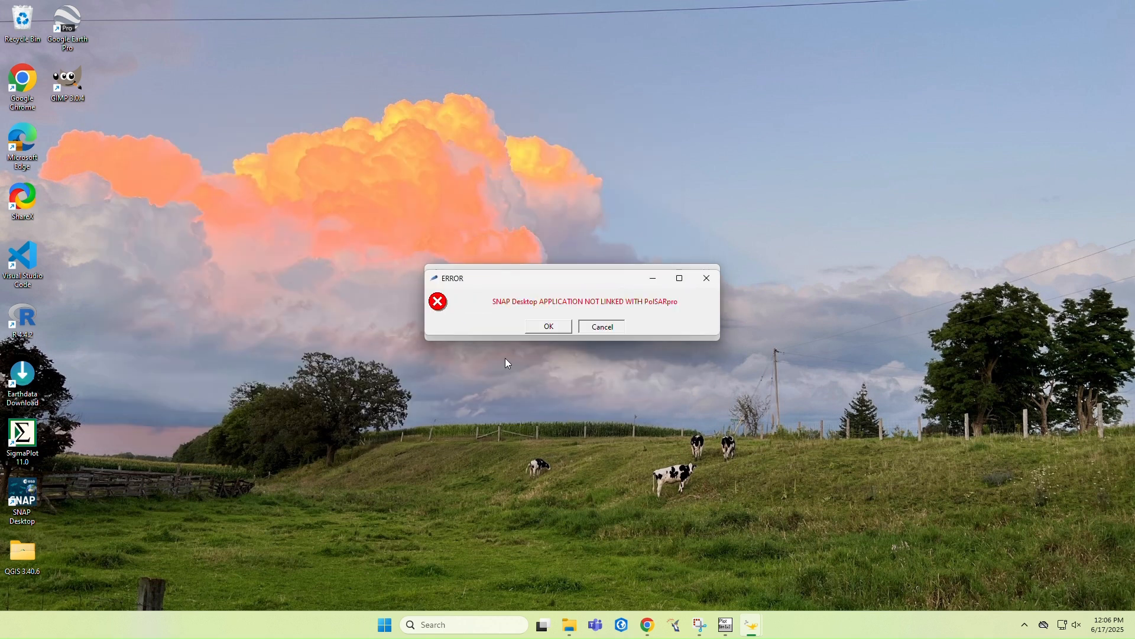
Agree to link SNAP Desktop with PolSARpro, then search Windows for "snap" and open SNAP Desktop's file location
click(547, 326)
click(514, 329)
click(467, 625)
text(snap)
right_click(524, 266)
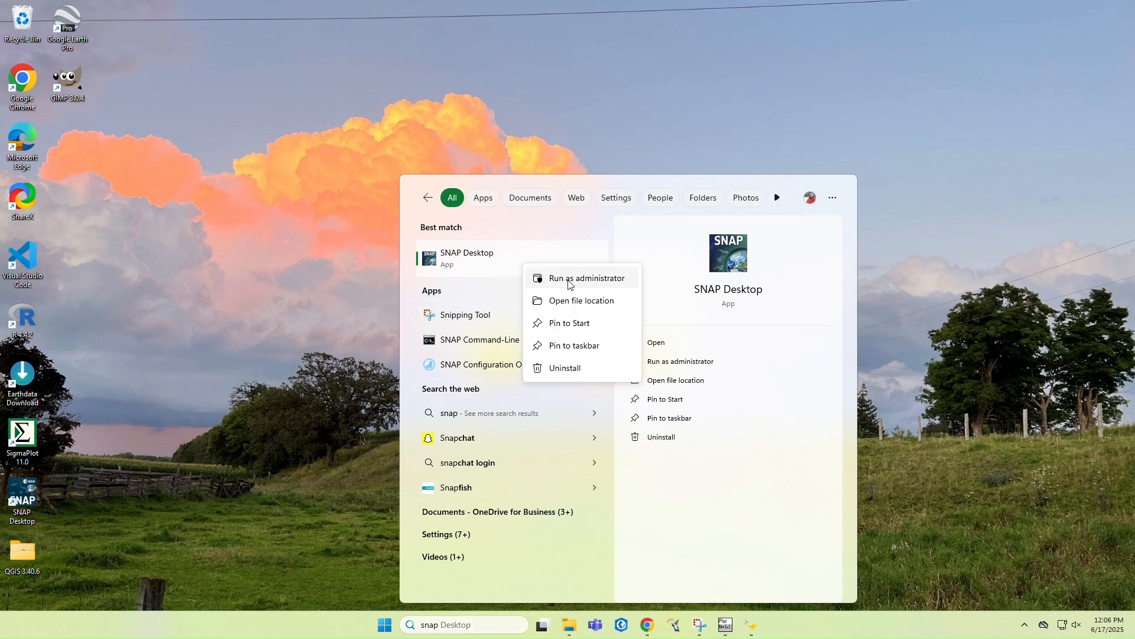
click(603, 305)
Copy the path of the ESA SNAP folder and go to that folder when browsing for the SNAP executable
click(757, 170)
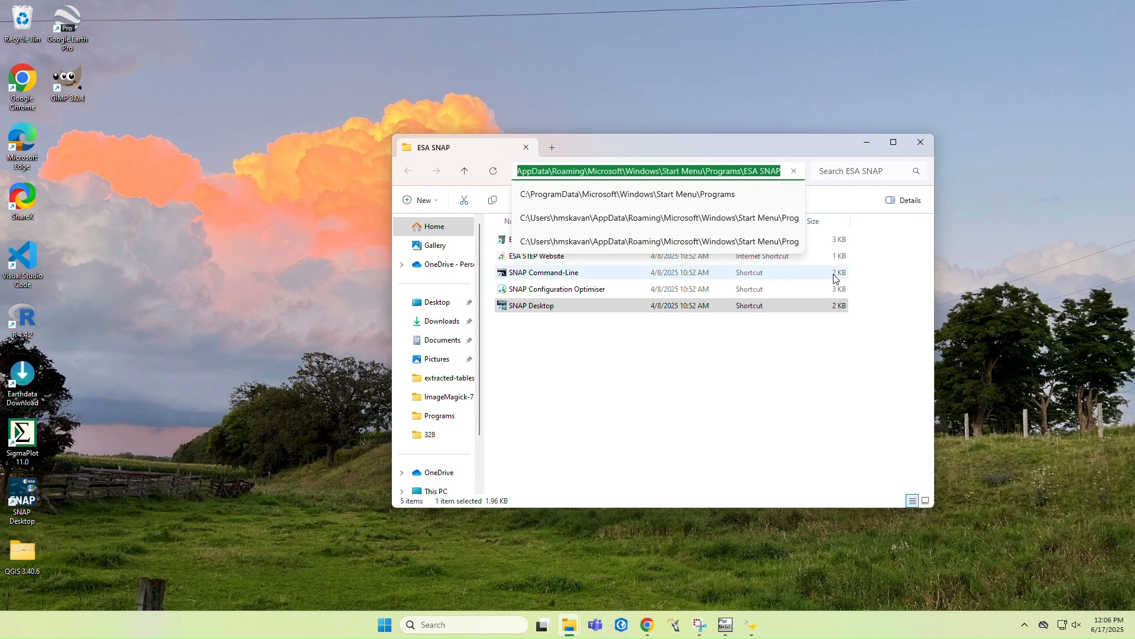
click(868, 144)
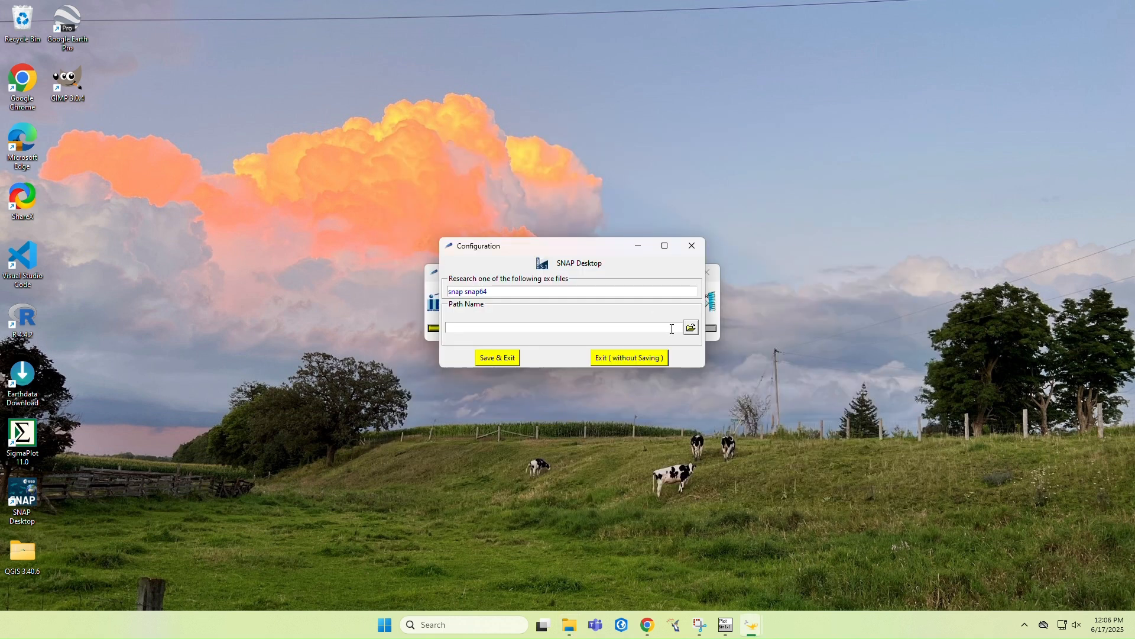
click(691, 327)
click(465, 147)
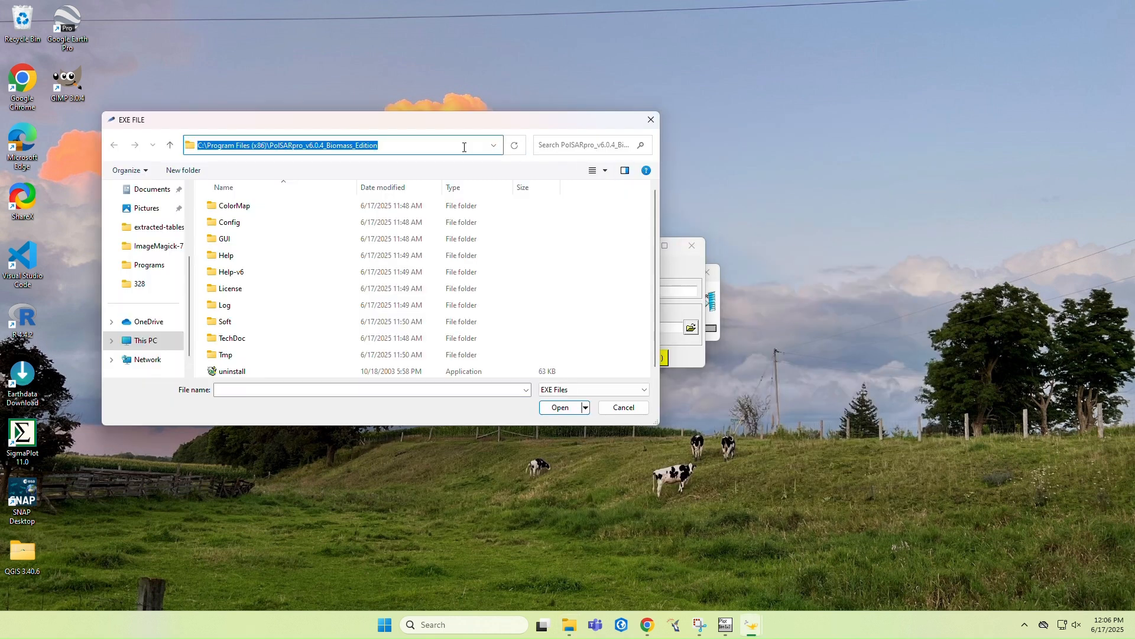
key(BackSpace)
text(C:\Users\hmskavan\AppData\Roaming\Microsoft\Windows\Start Menu\Programs\ESA SNAP)
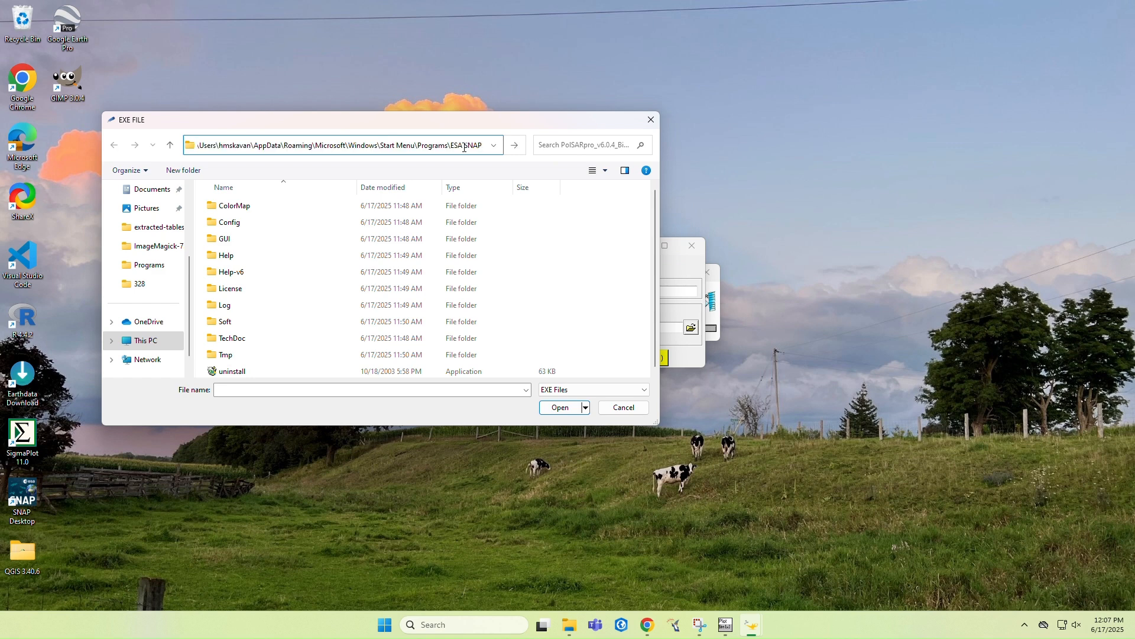
key(Return)
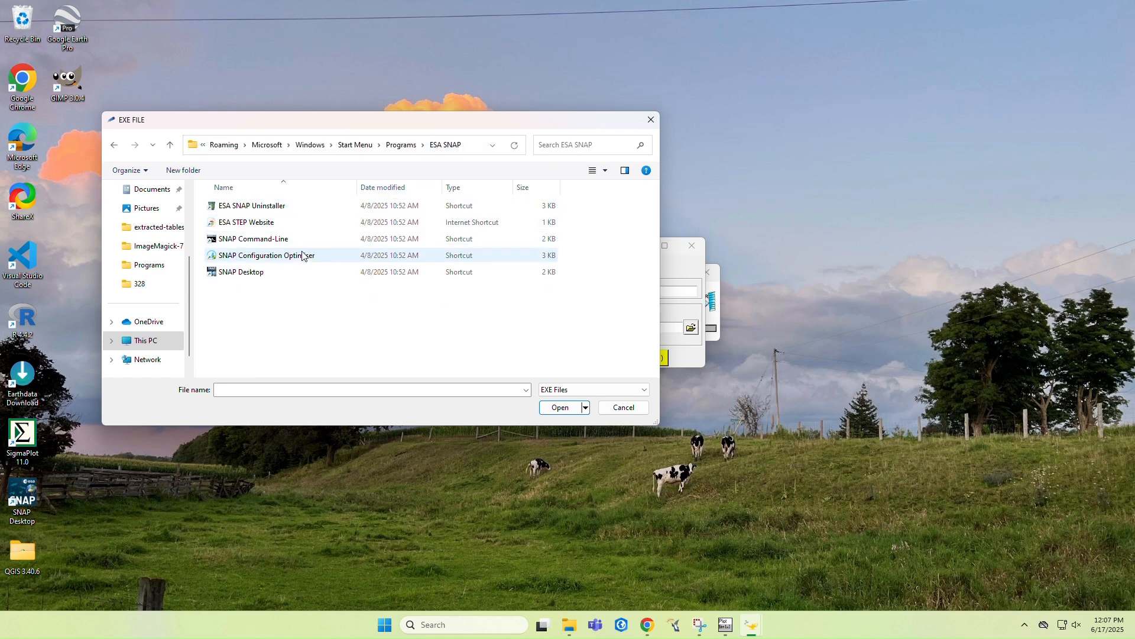
Select the SNAP Desktop shortcut as the SNAP application and save the configuration
click(298, 274)
click(553, 407)
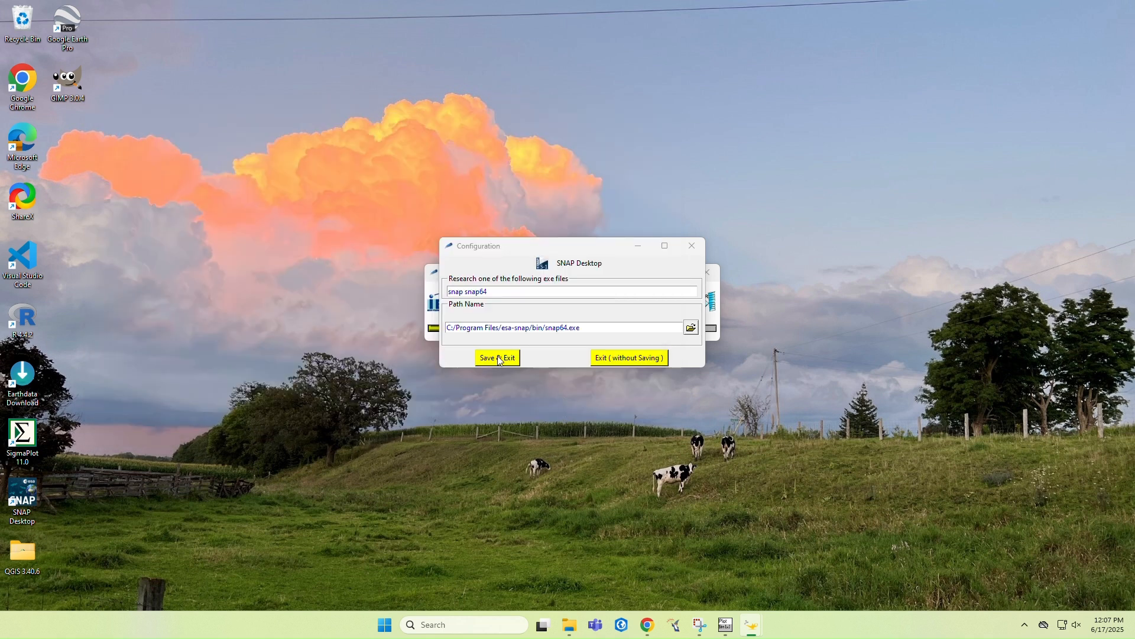
click(497, 358)
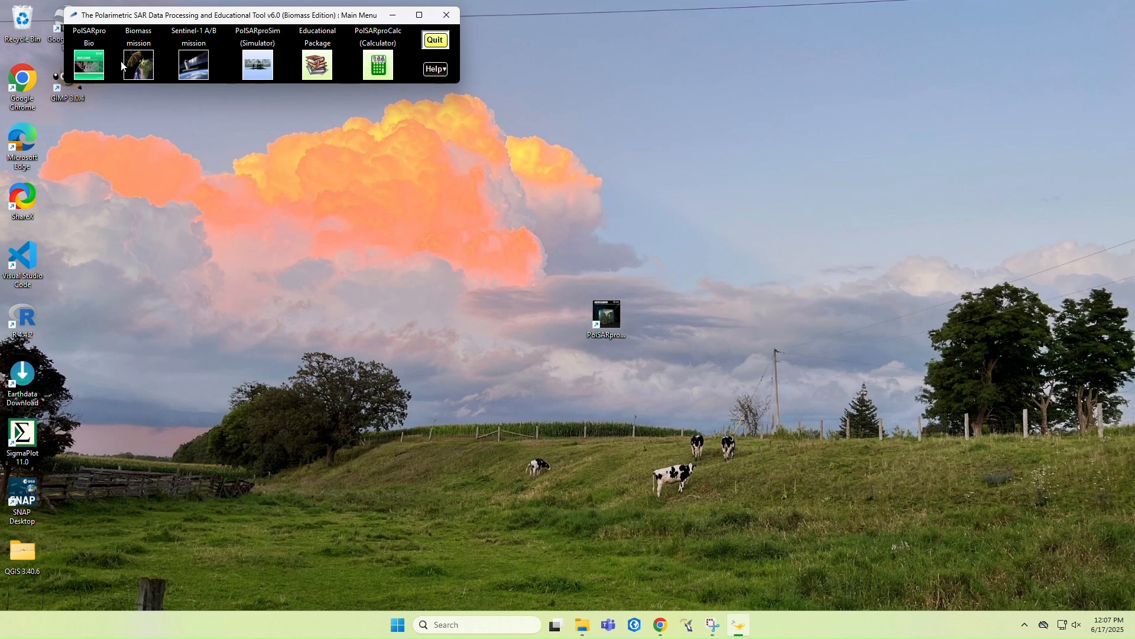
Launch PolSARpro Bio from the main menu and enter its Biomass toolbox
click(90, 65)
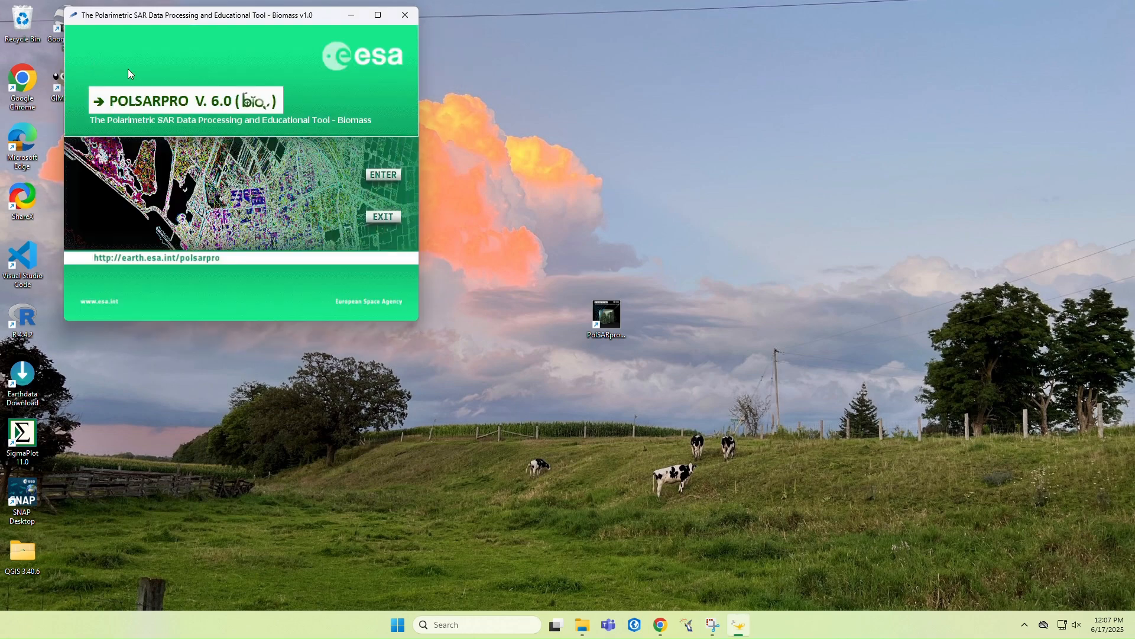
click(382, 175)
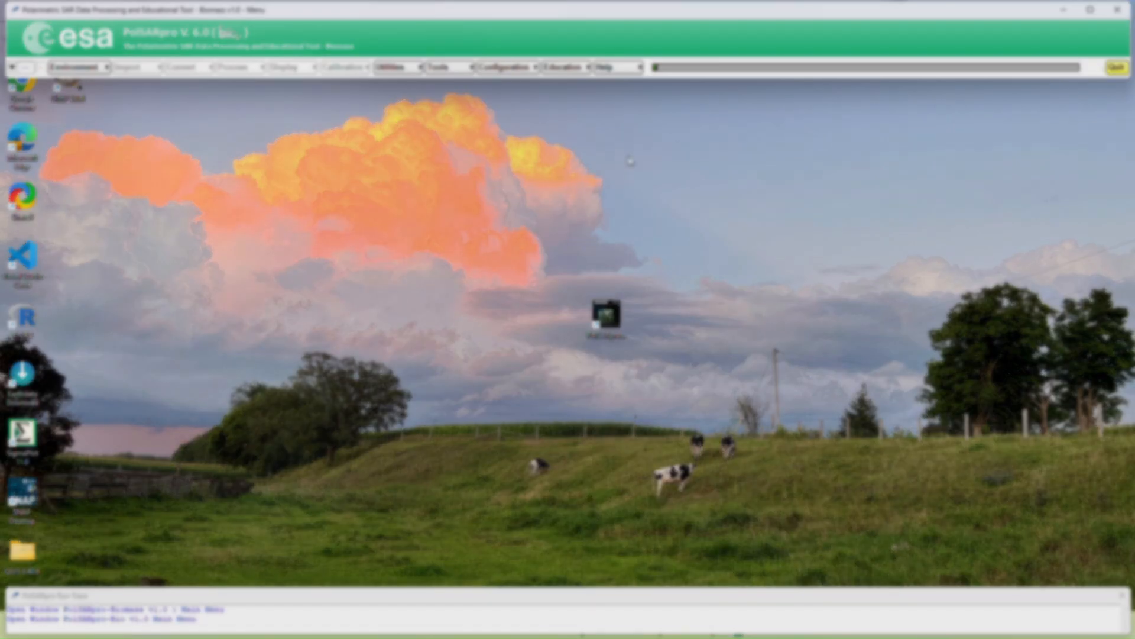